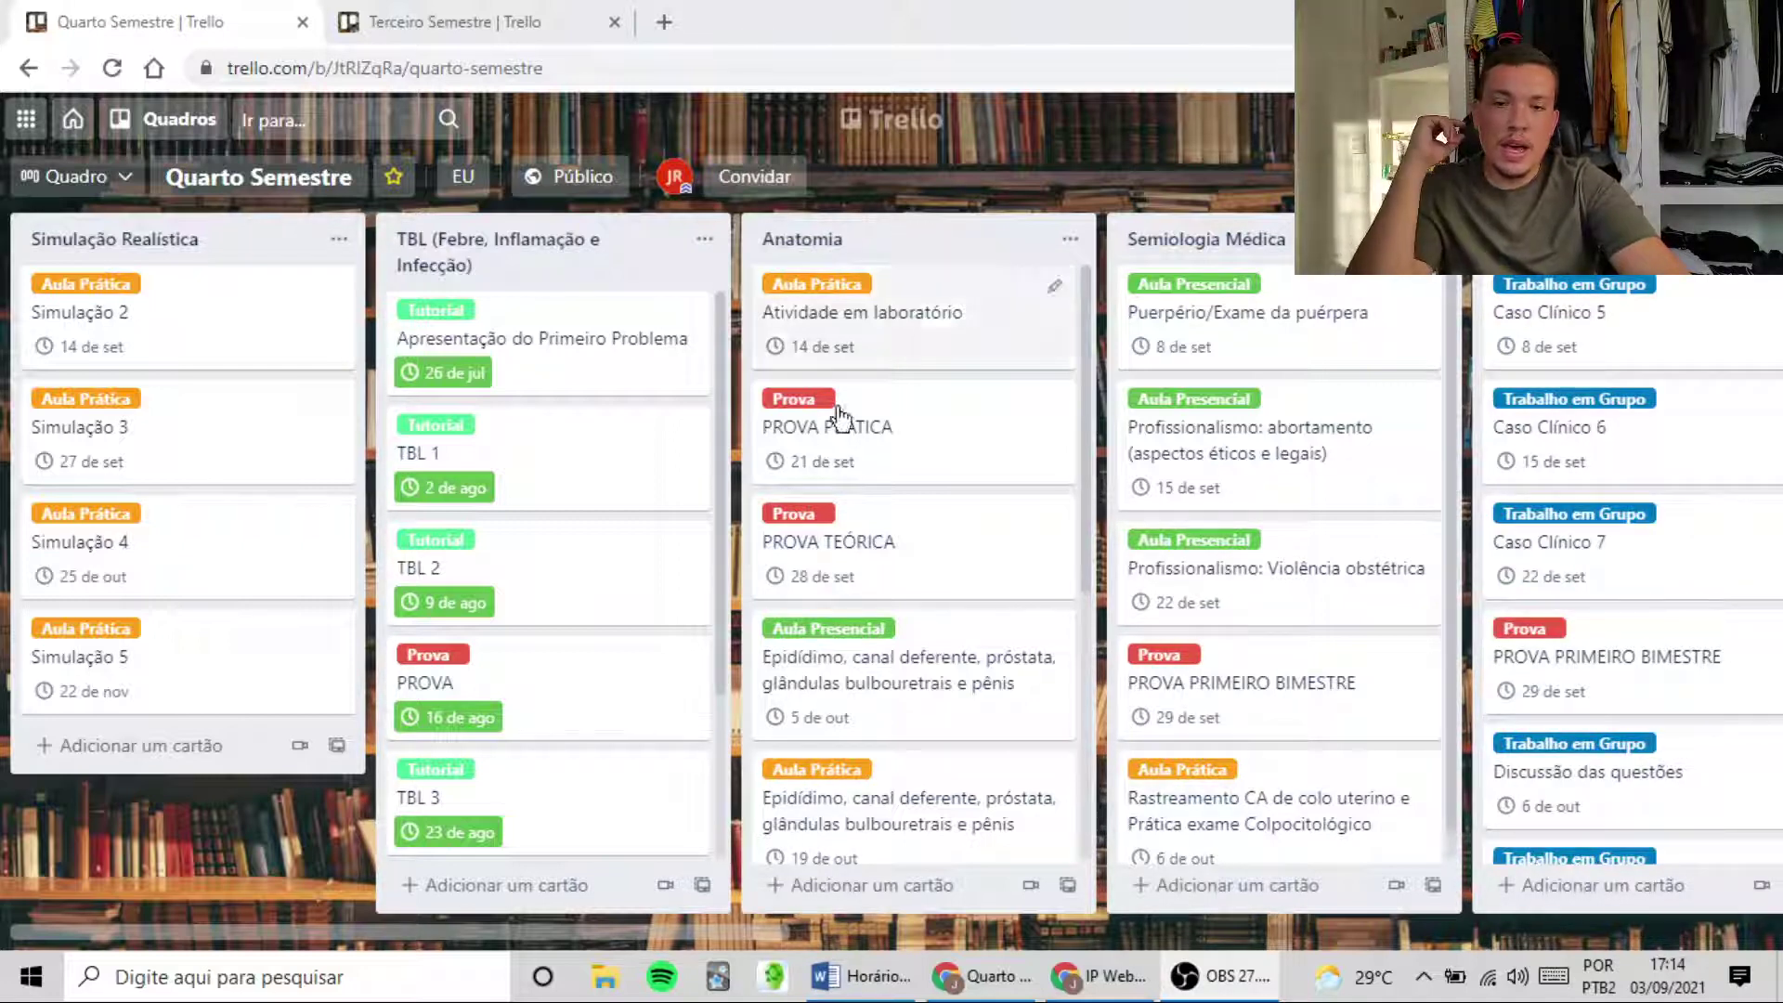
# Open the Problema 1 card in the PBL list and inspect its description of study objectives without changing the text
pyautogui.moveTo(594, 931); pyautogui.dragTo(348, 922)
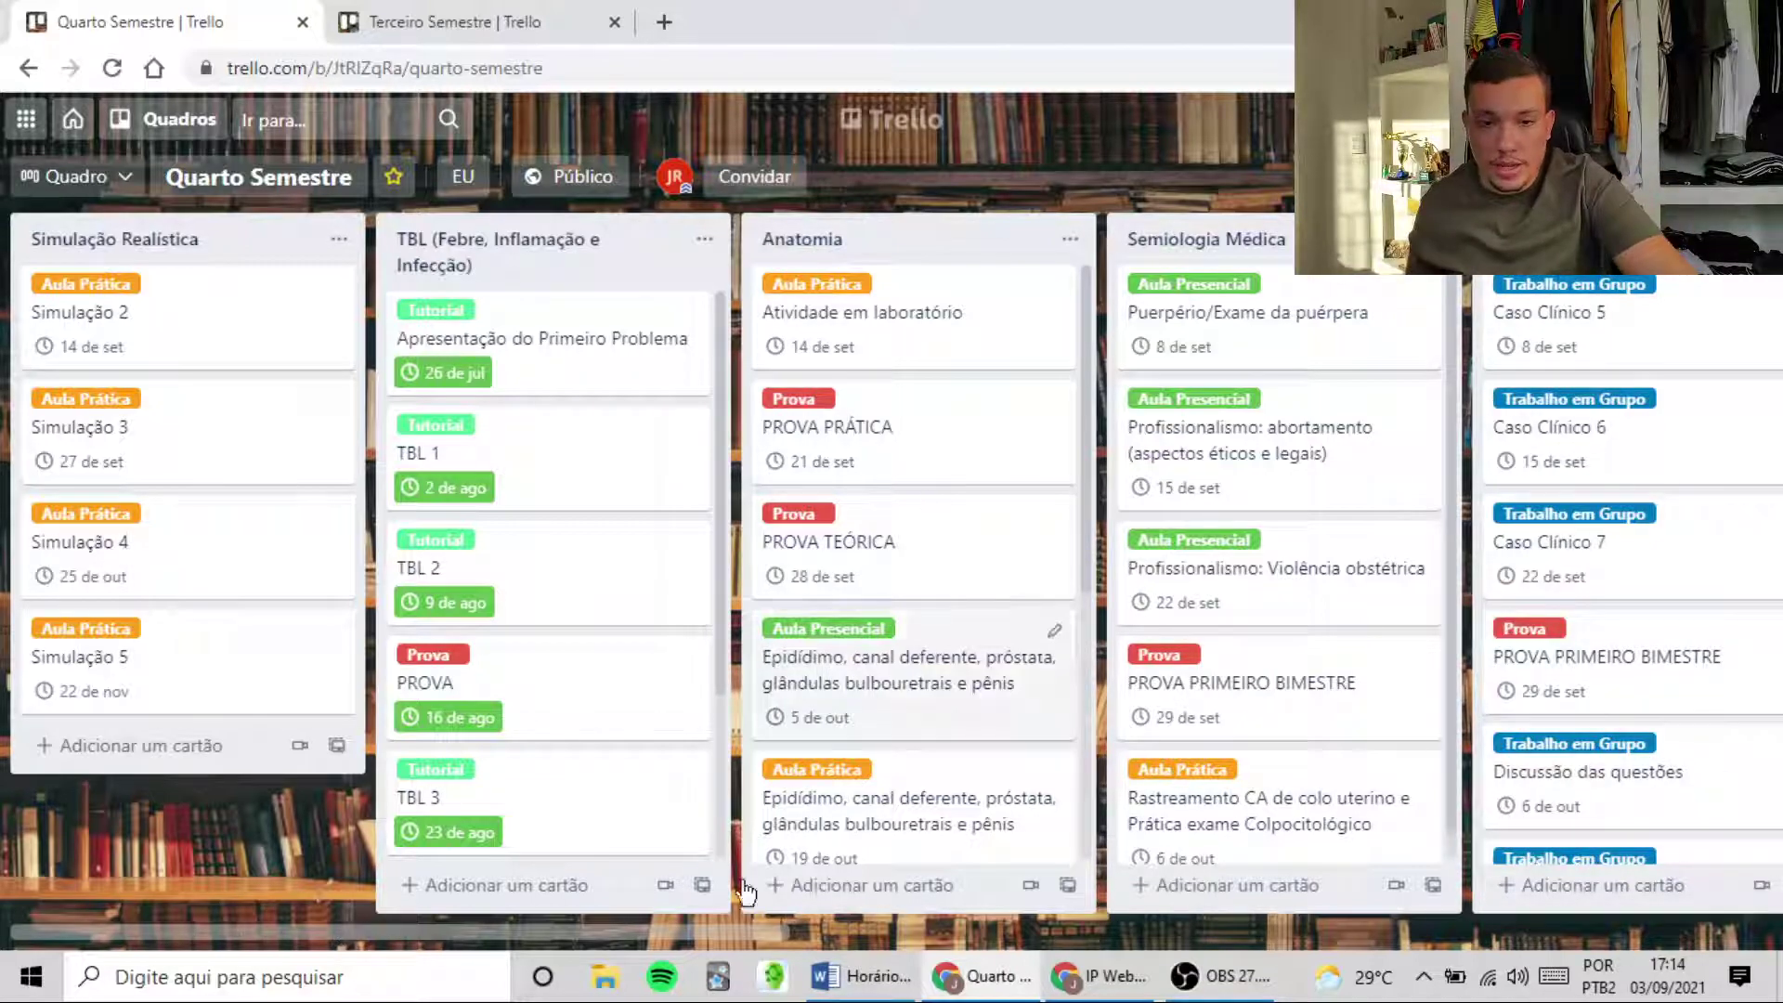
pyautogui.moveTo(295, 934); pyautogui.dragTo(1011, 895)
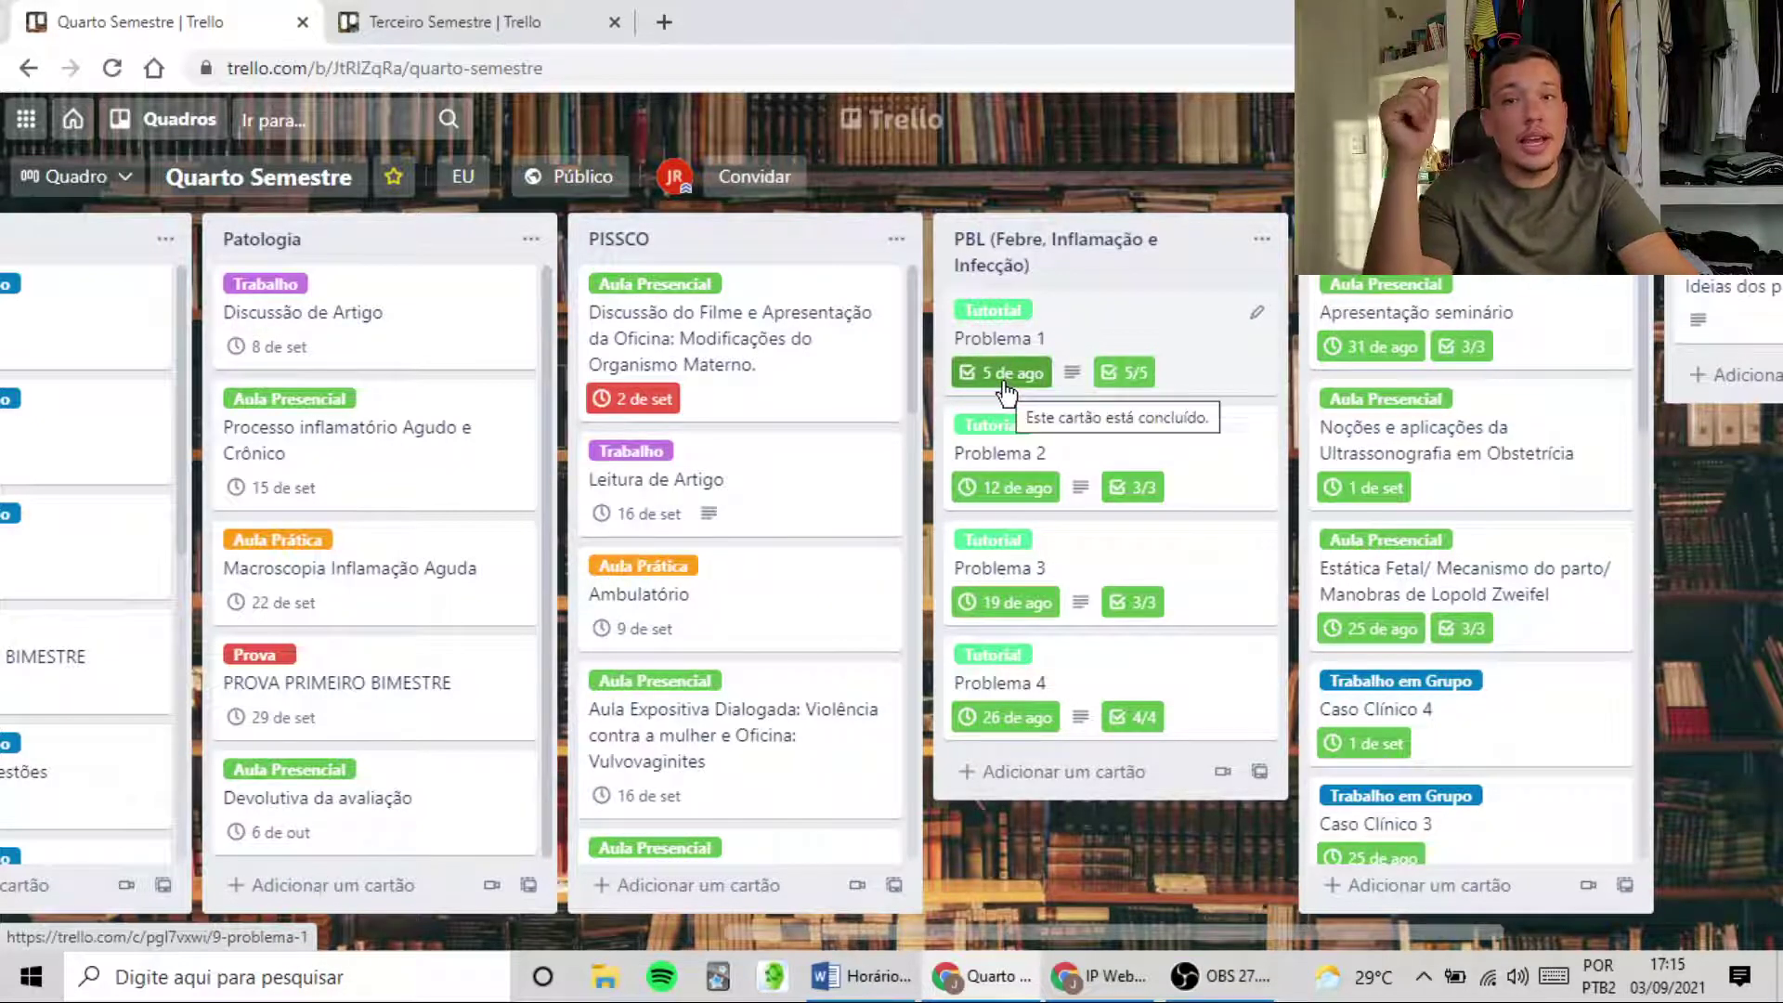
pyautogui.click(1088, 345)
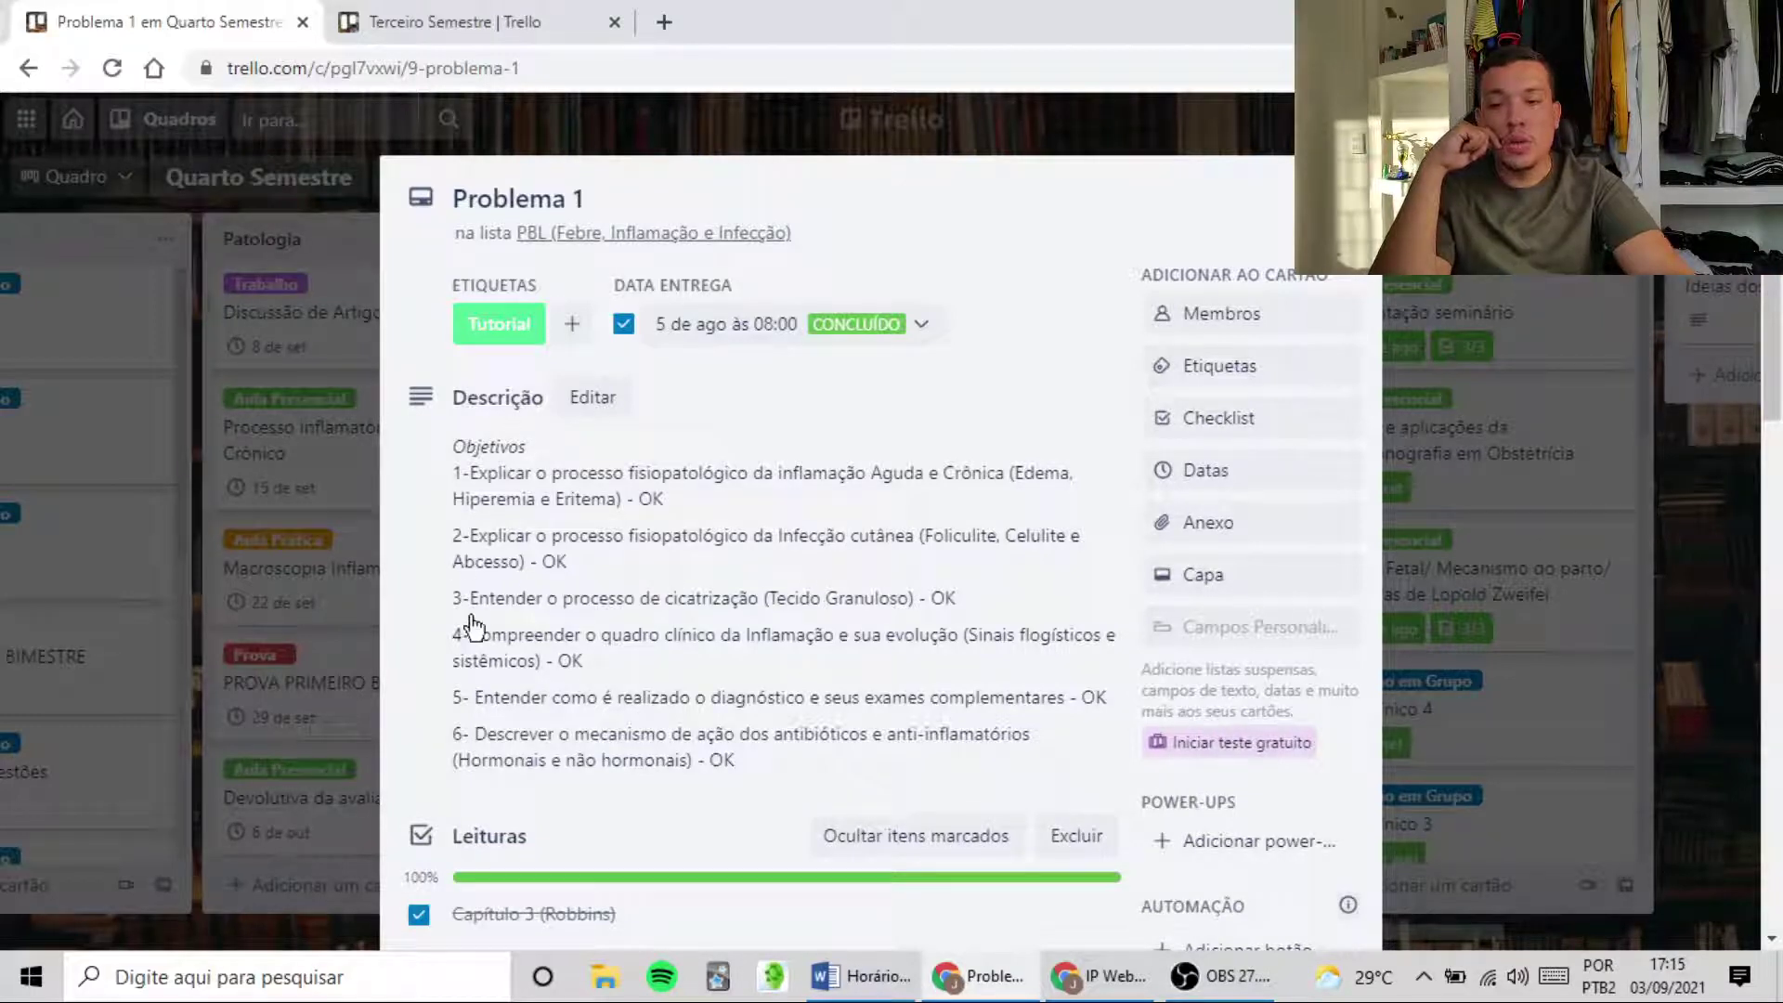
pyautogui.click(722, 767)
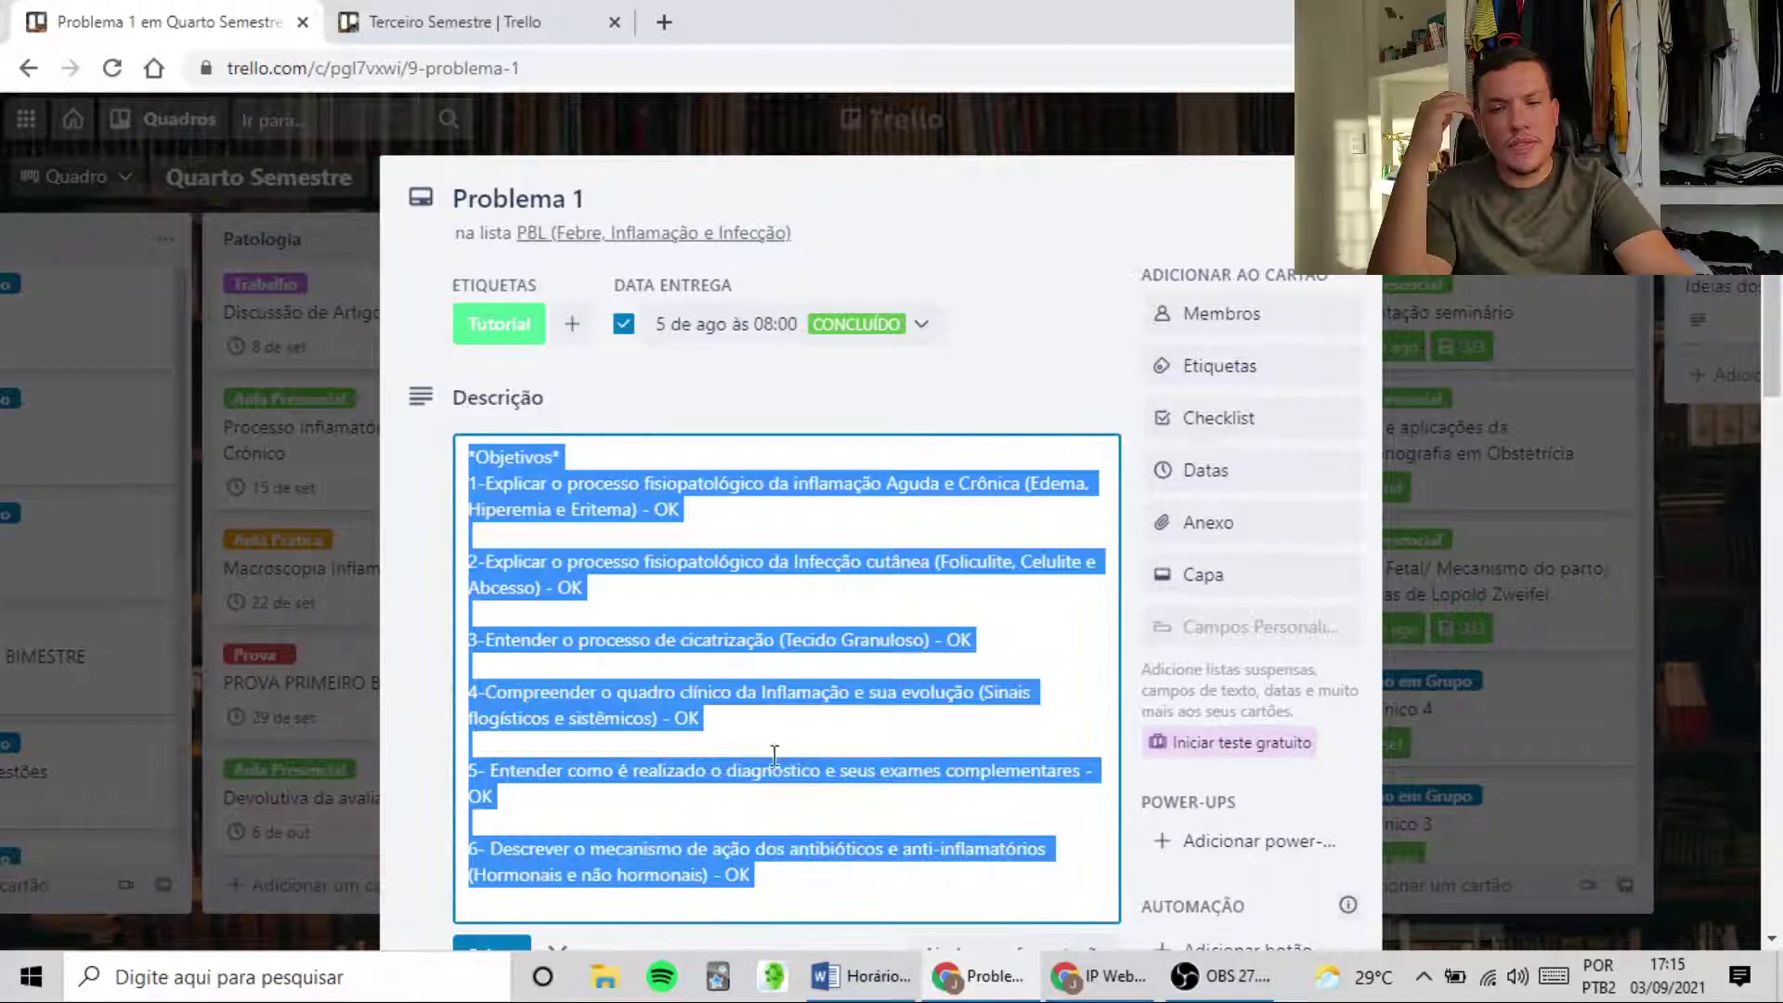
pyautogui.click(878, 362)
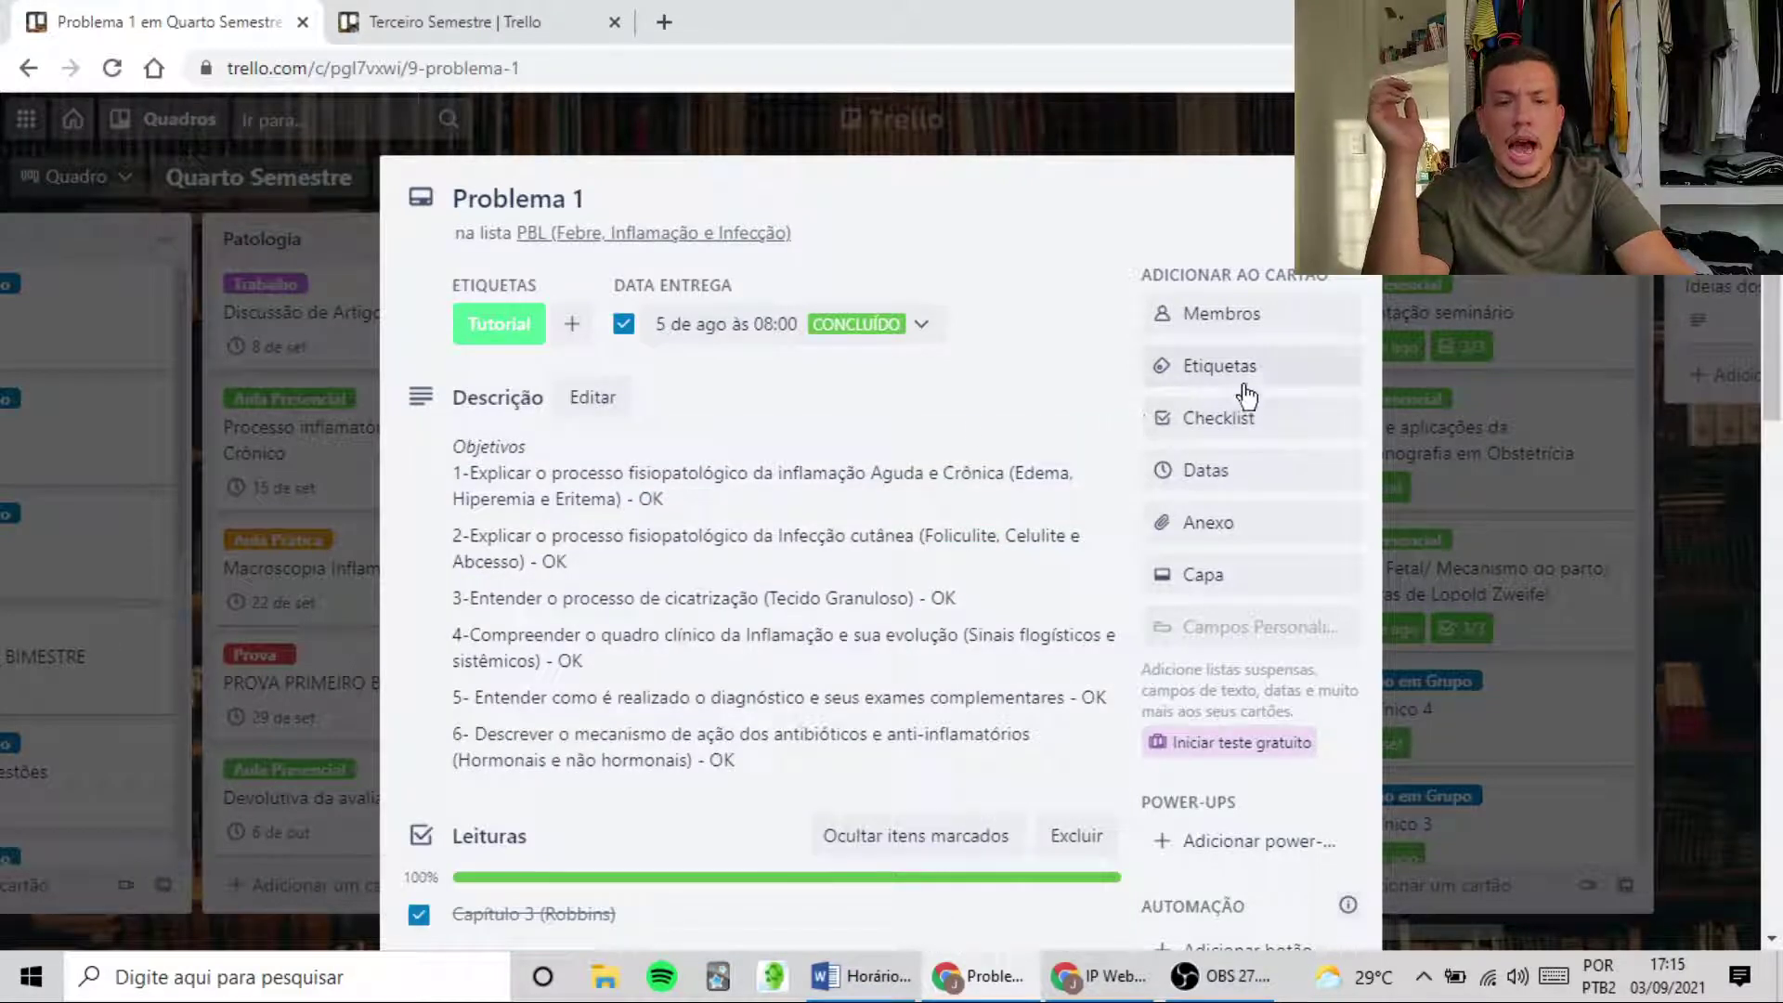
# Review the due date settings and Leituras checklist of the Problema 1 card, and return to the board
pyautogui.click(1224, 473)
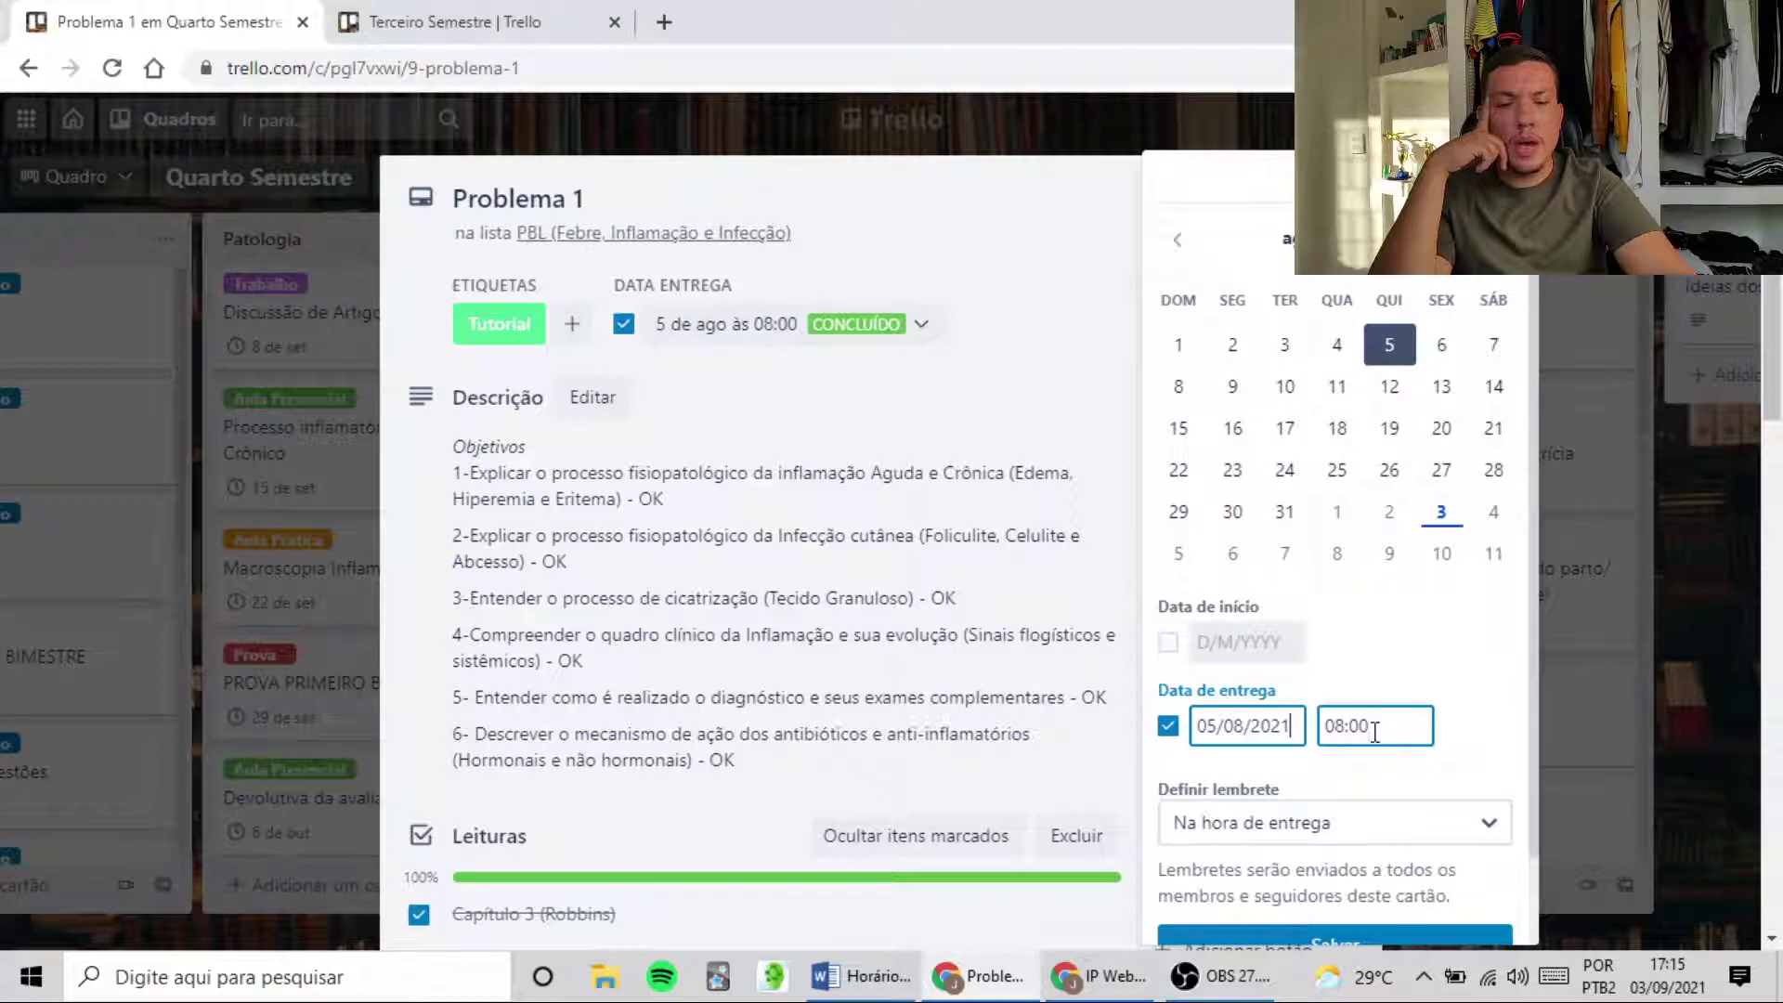
pyautogui.click(1033, 350)
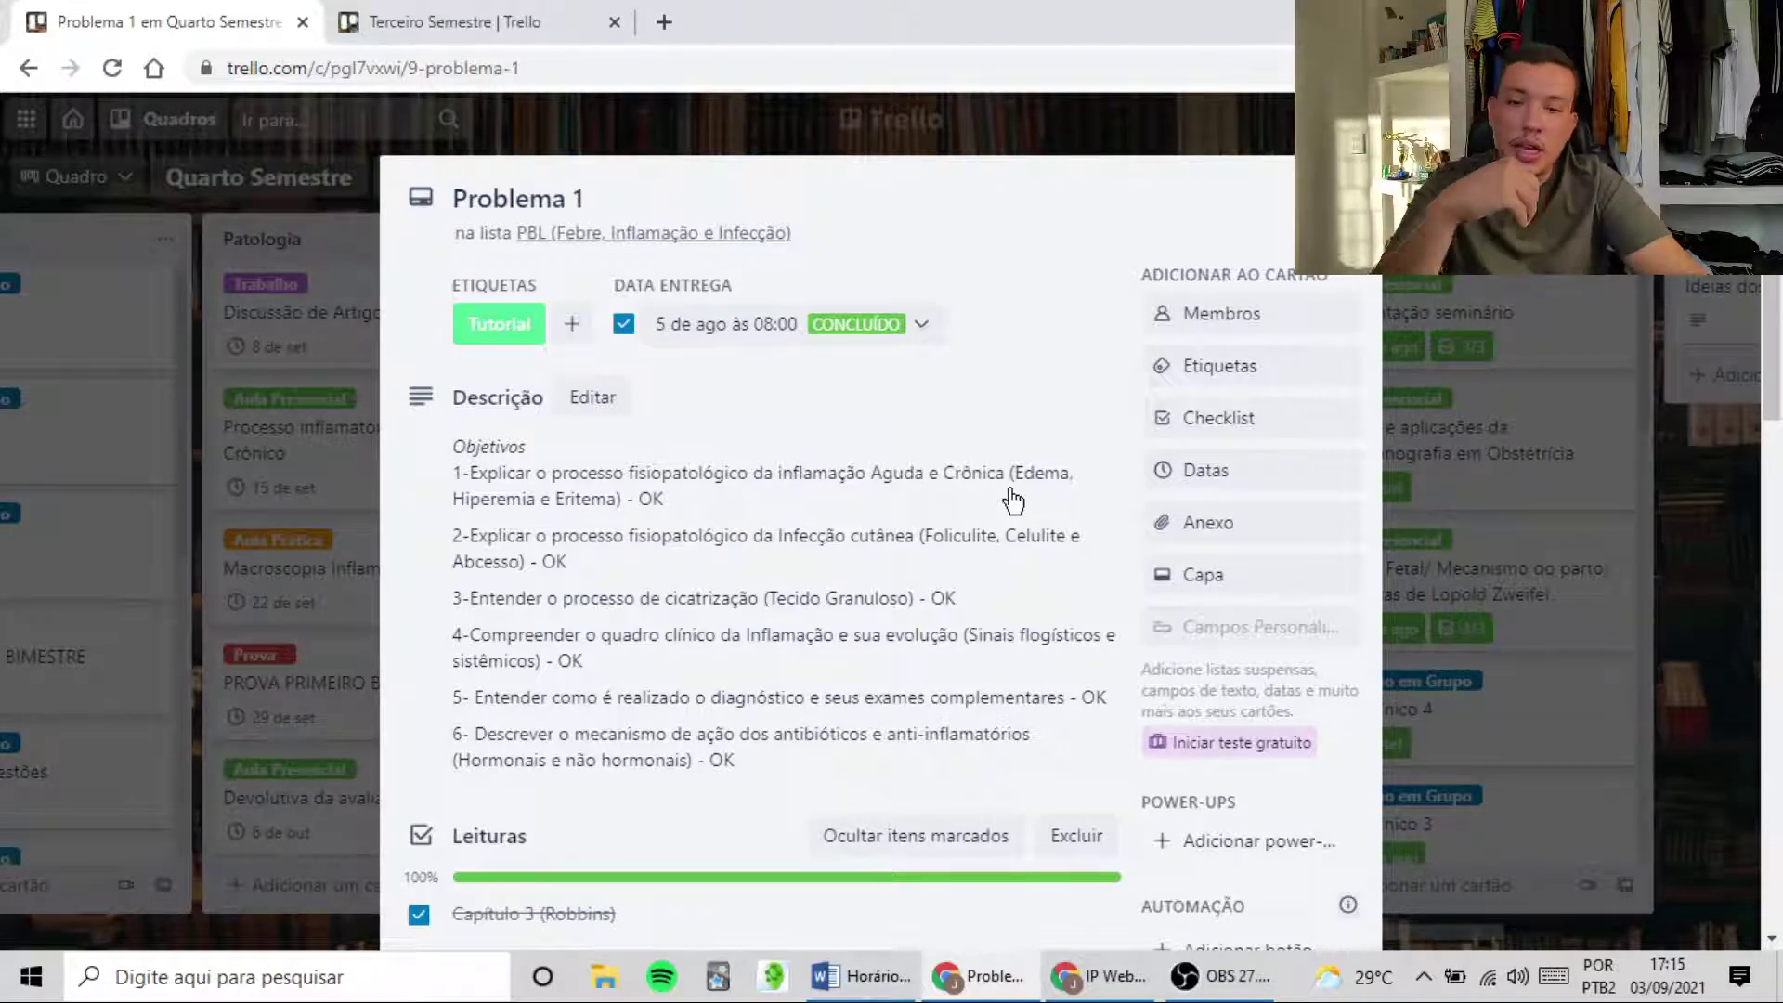
pyautogui.scroll(-3, 780, 537)
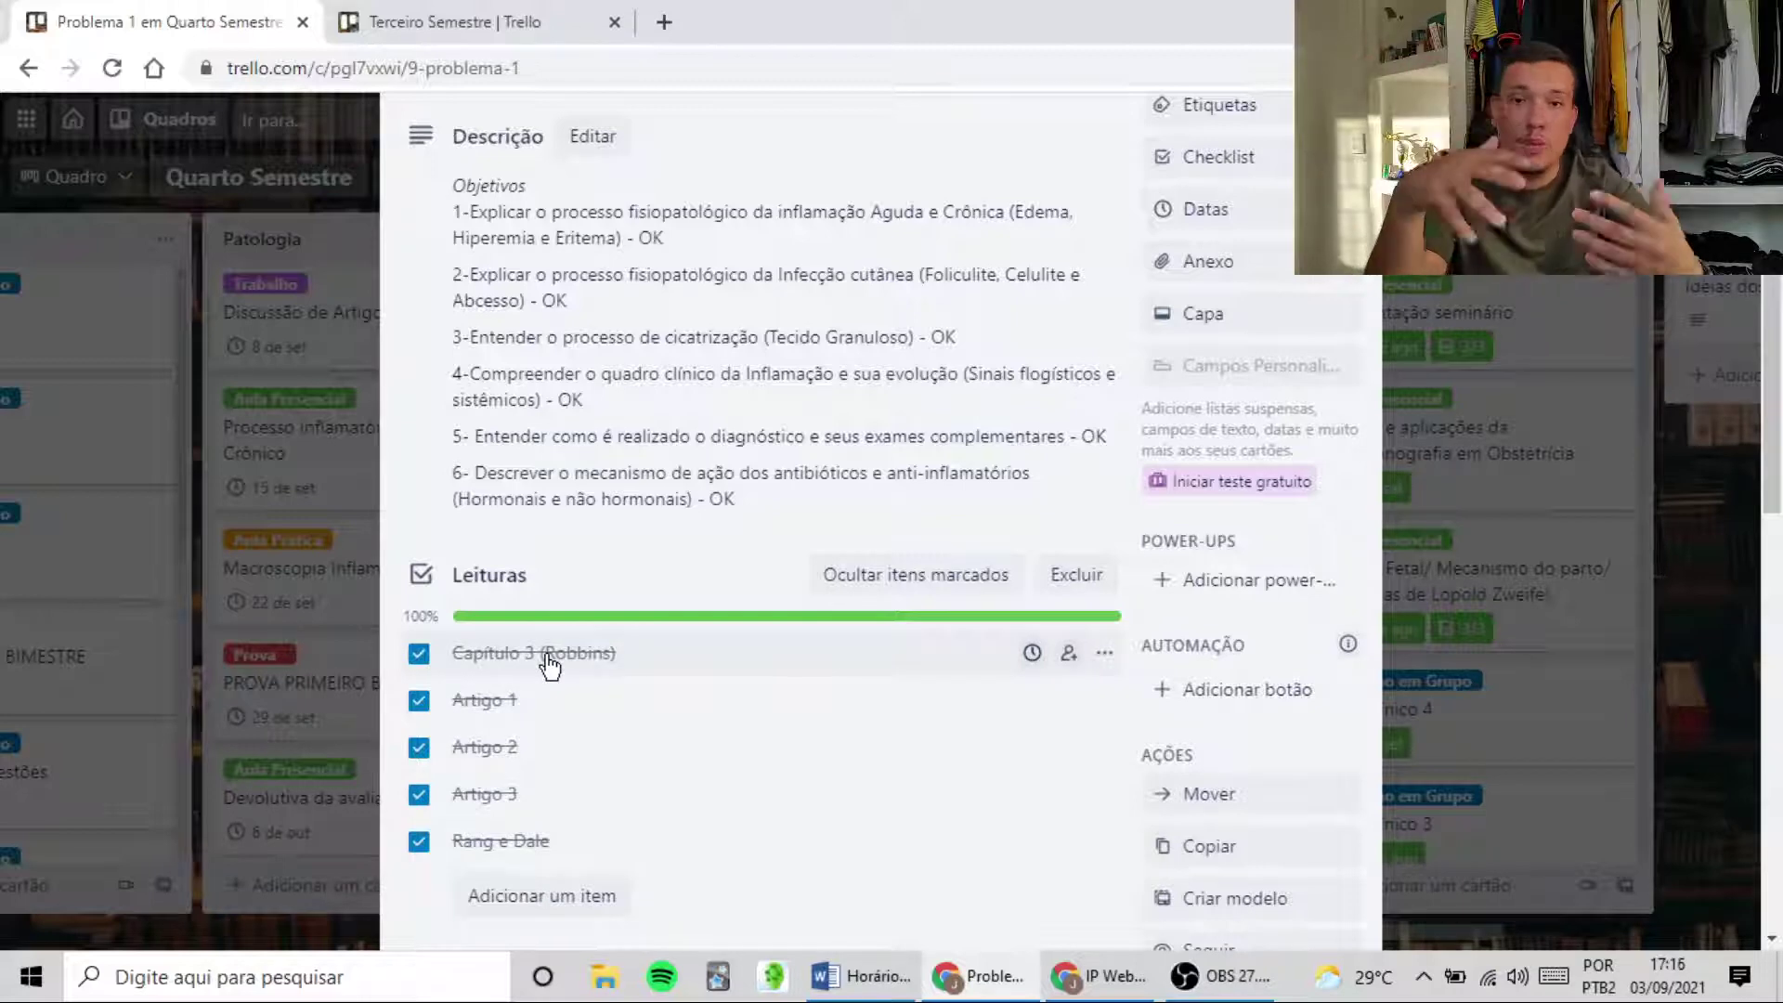
pyautogui.scroll(1, 550, 657)
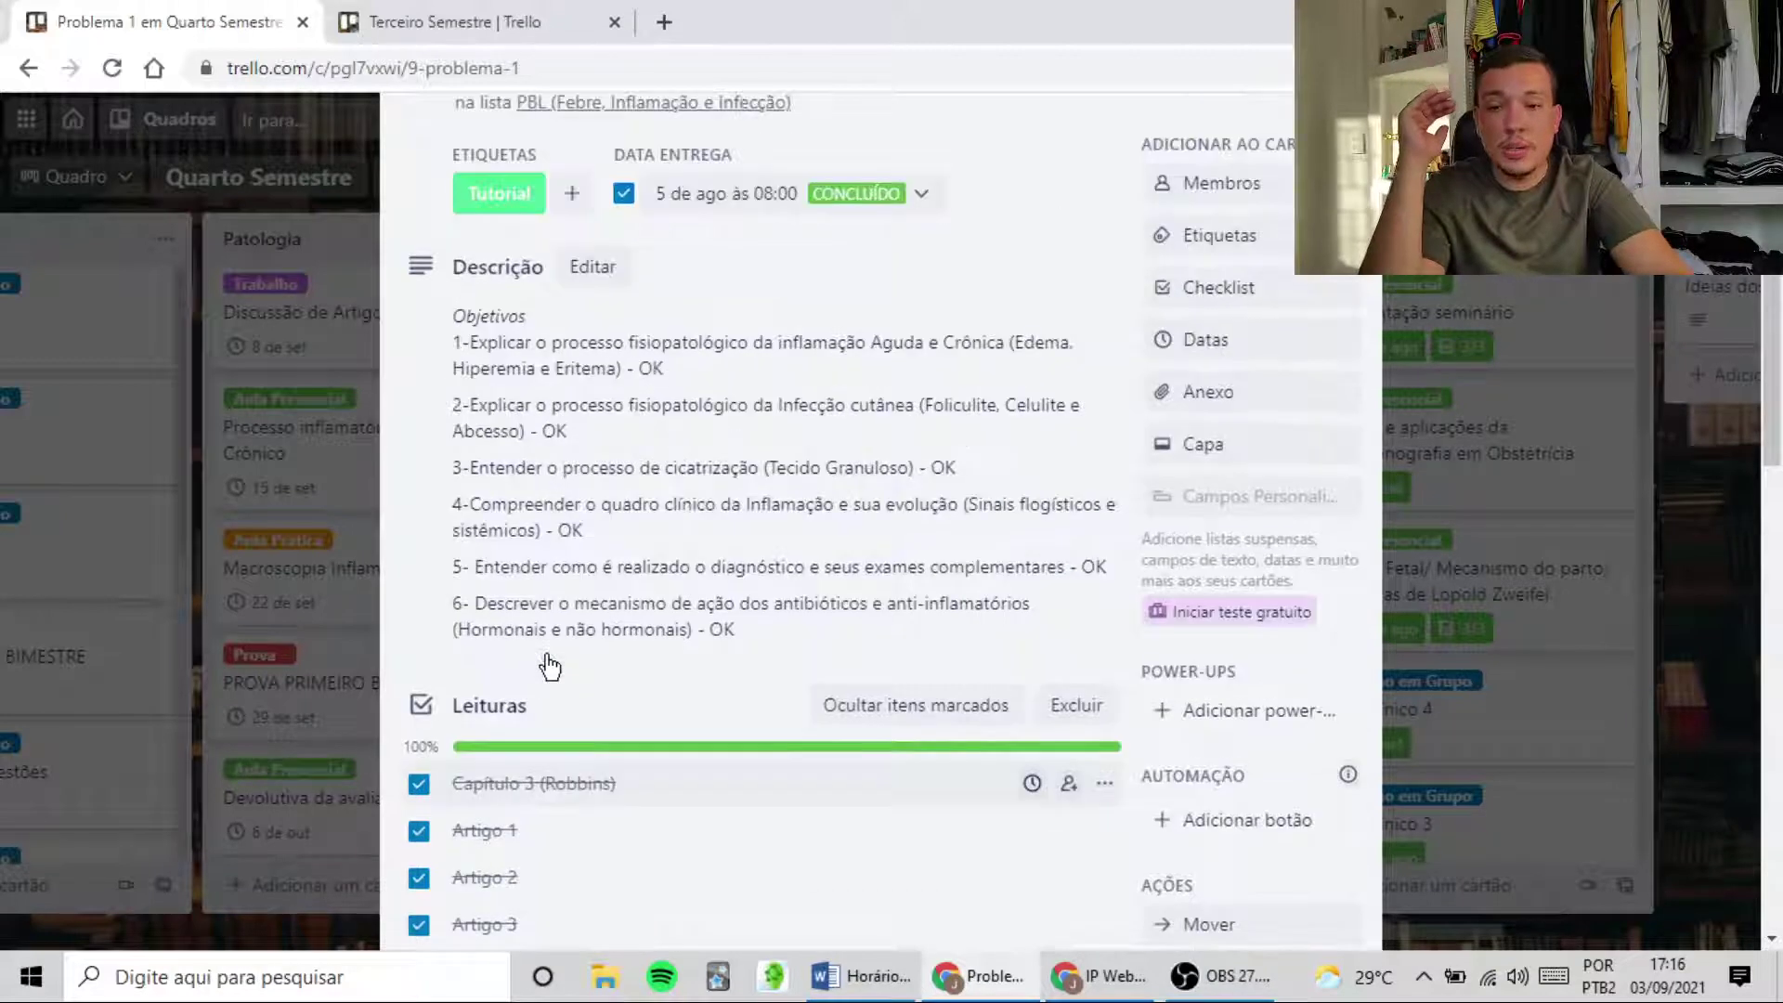
pyautogui.click(314, 555)
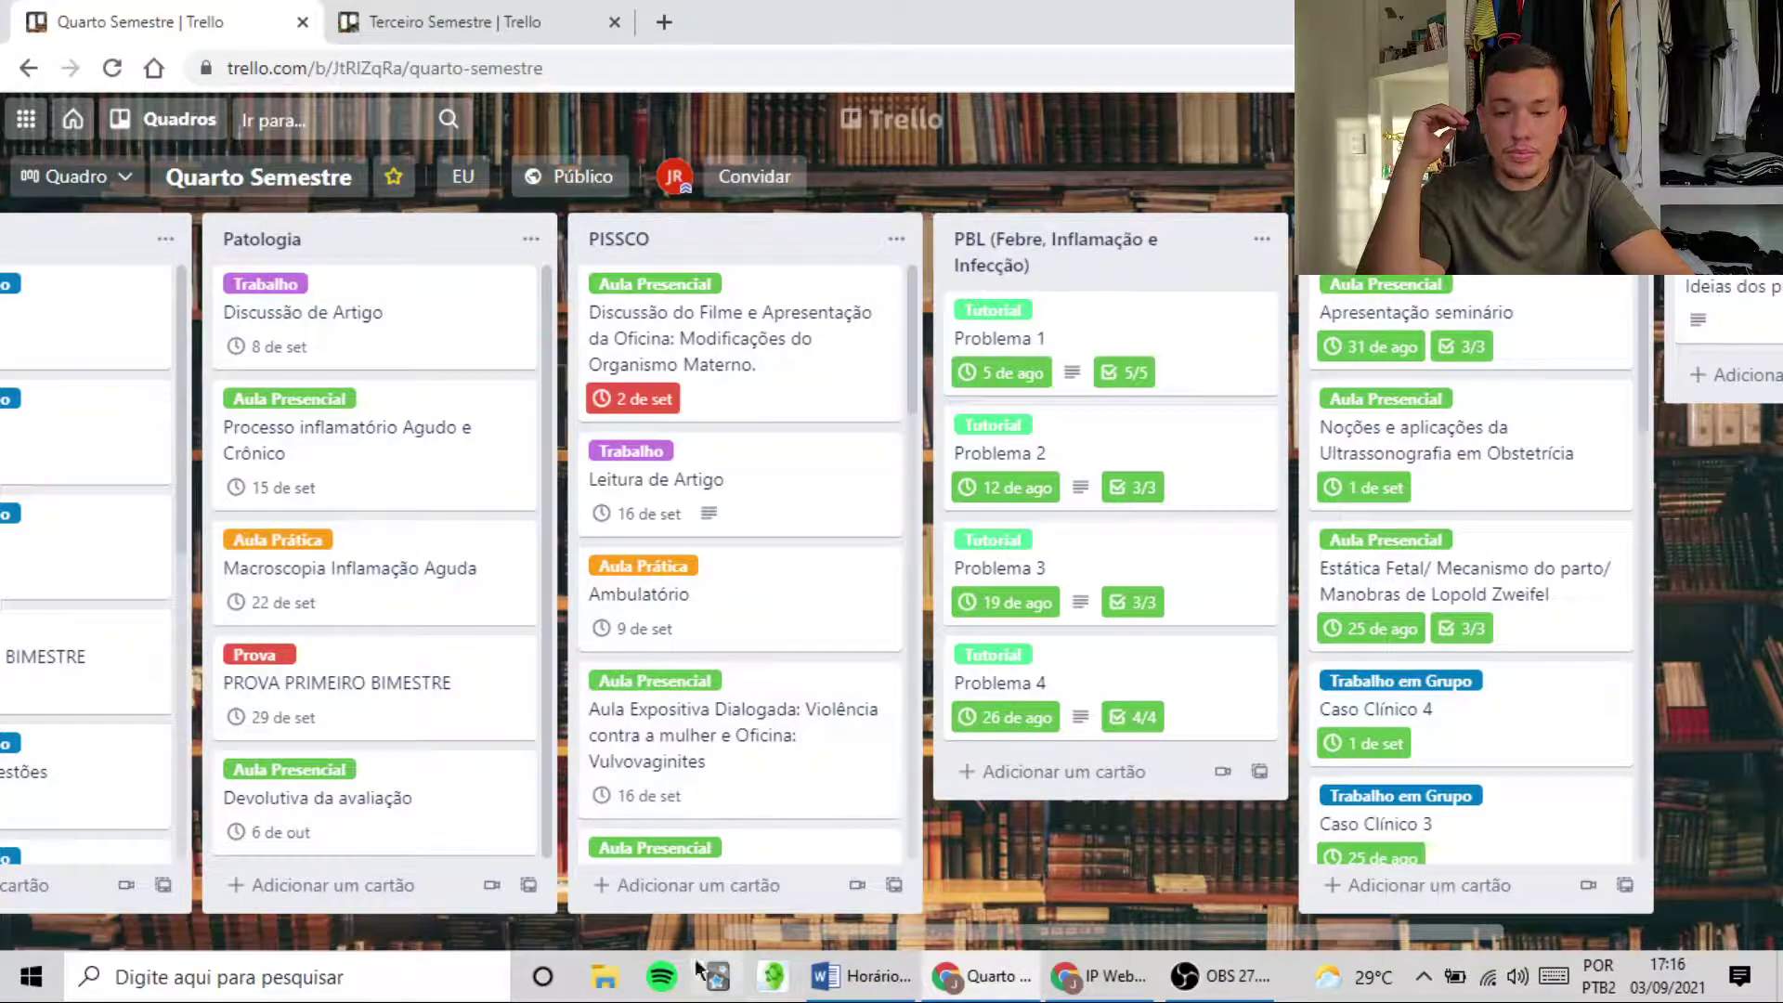
# Mark the PISSCO card "Discussão do Filme e Apresentação da Oficina" as complete and move it to the start of the Concluídos (Agosto) list
pyautogui.moveTo(784, 927); pyautogui.dragTo(873, 973)
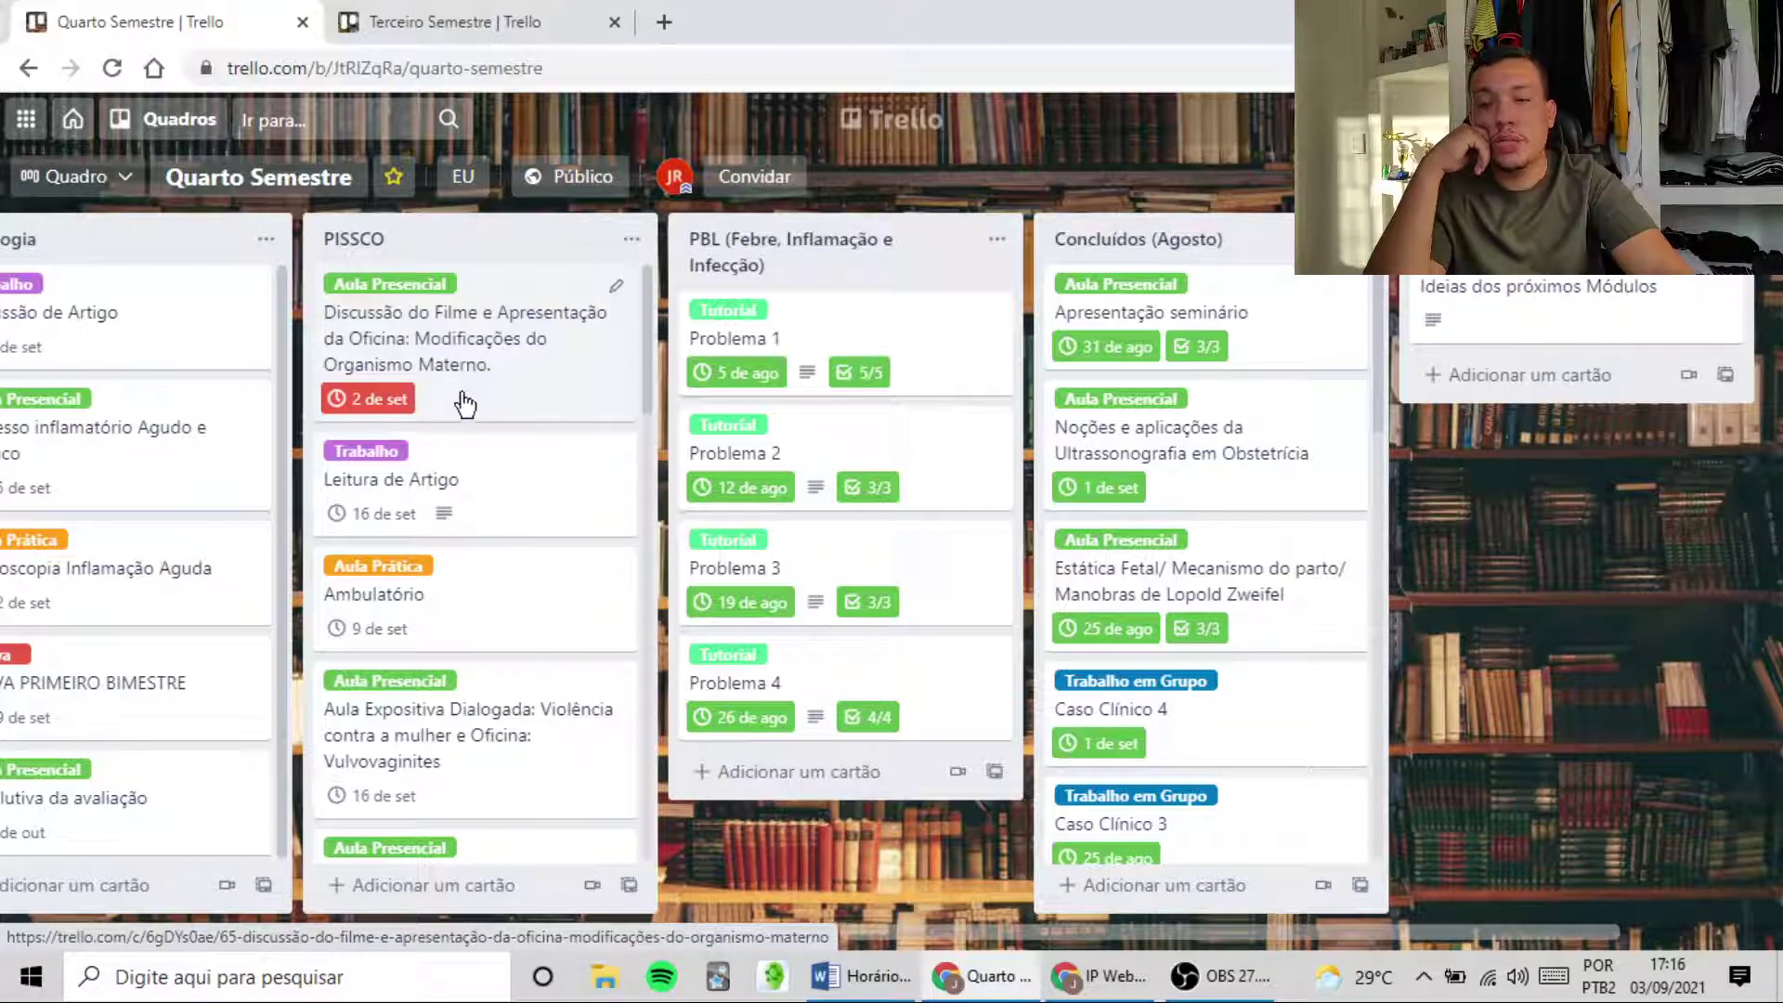
pyautogui.moveTo(341, 414)
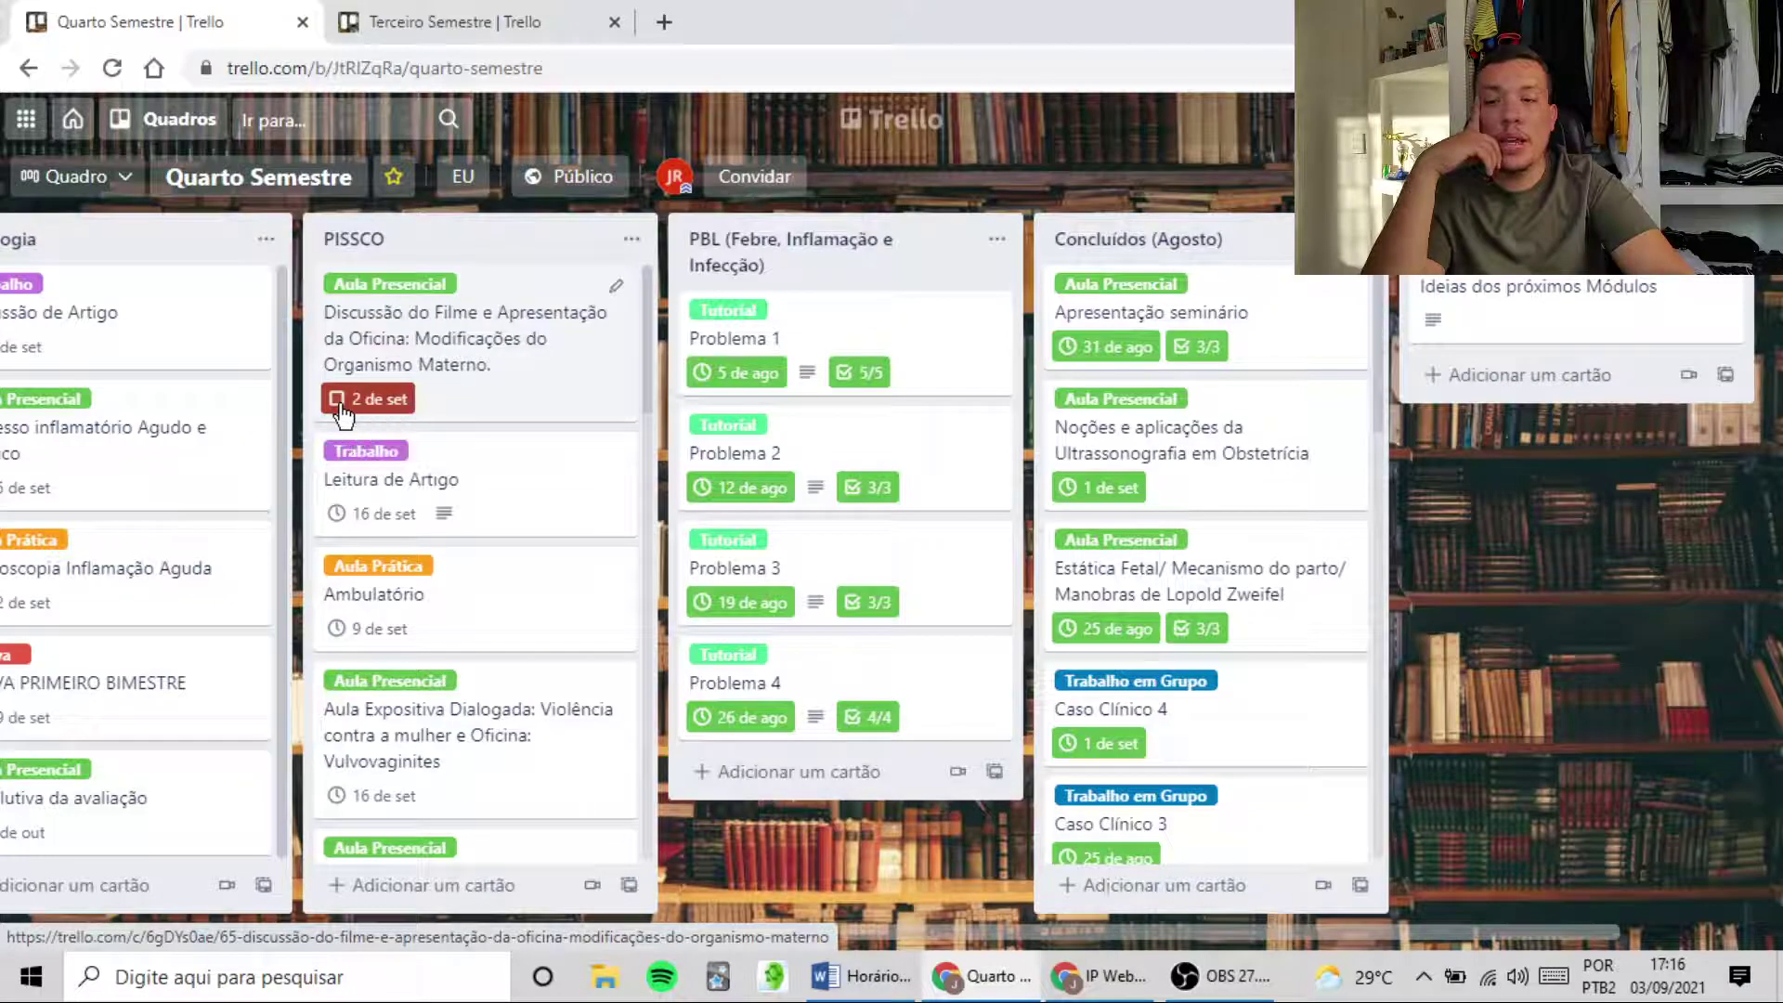
pyautogui.click(338, 404)
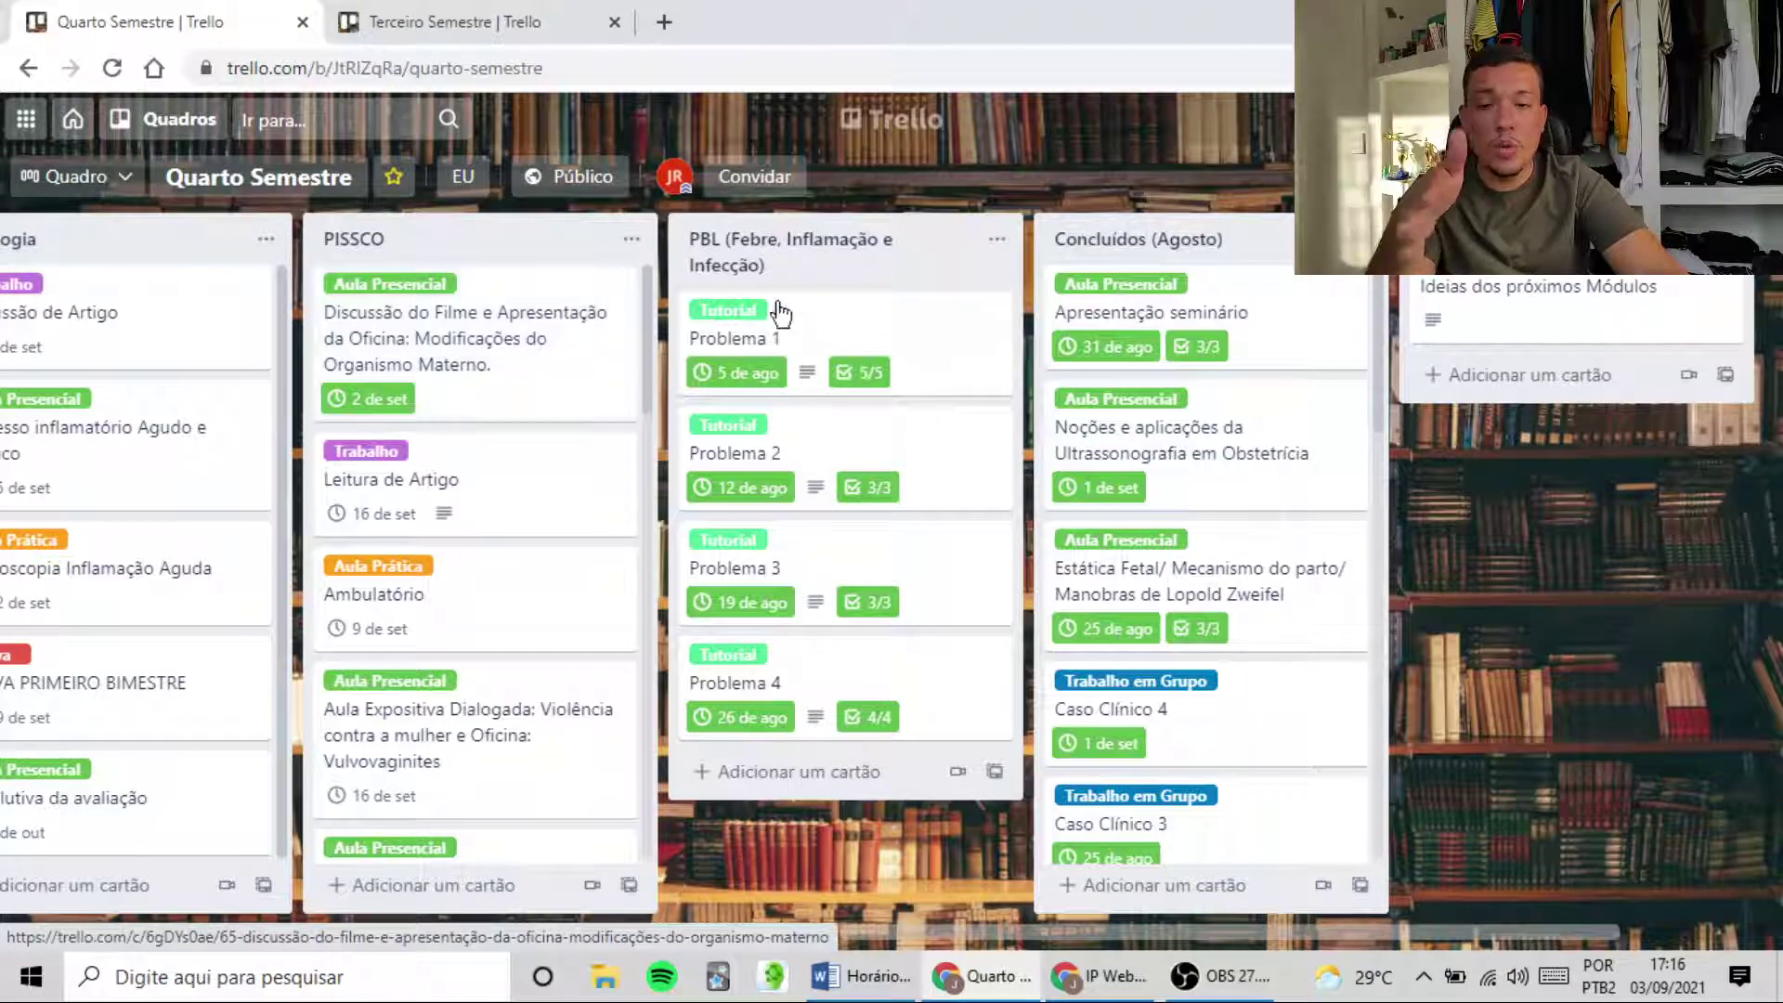
pyautogui.moveTo(469, 384); pyautogui.dragTo(850, 311)
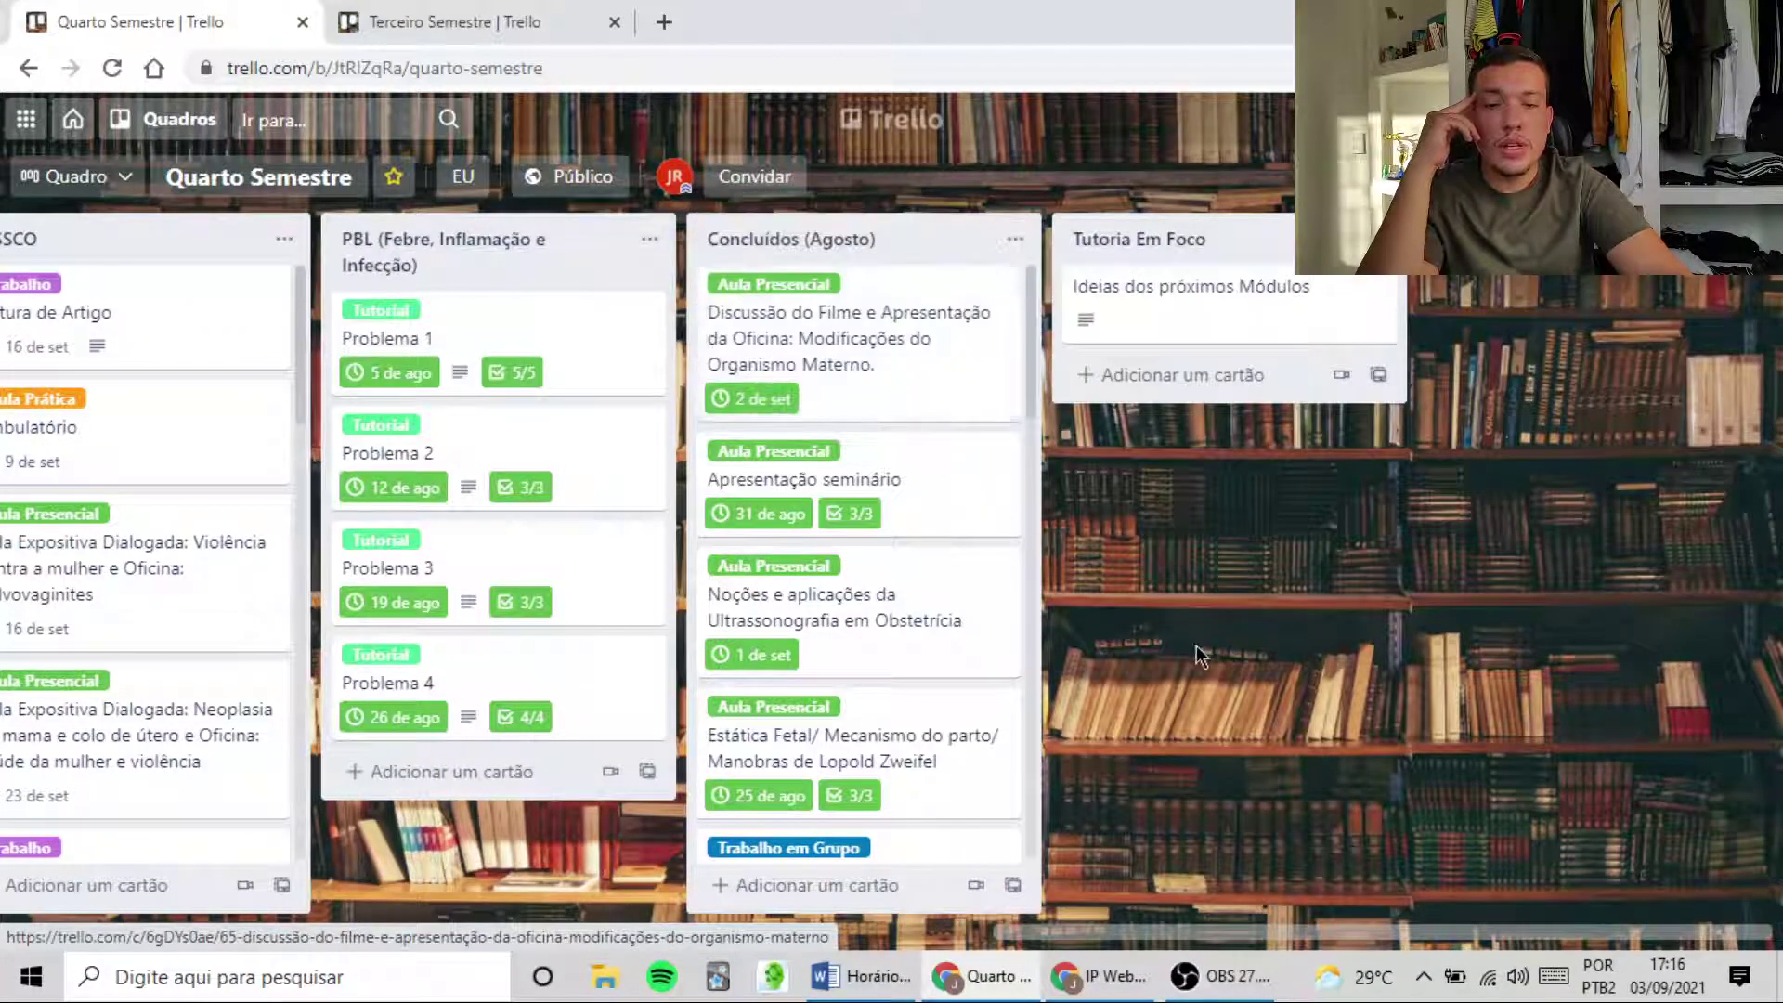
# Open the Leitura de Artigo card in PISSCO, view the available labels, and try marking its due date complete
pyautogui.moveTo(1222, 656); pyautogui.dragTo(1761, 639)
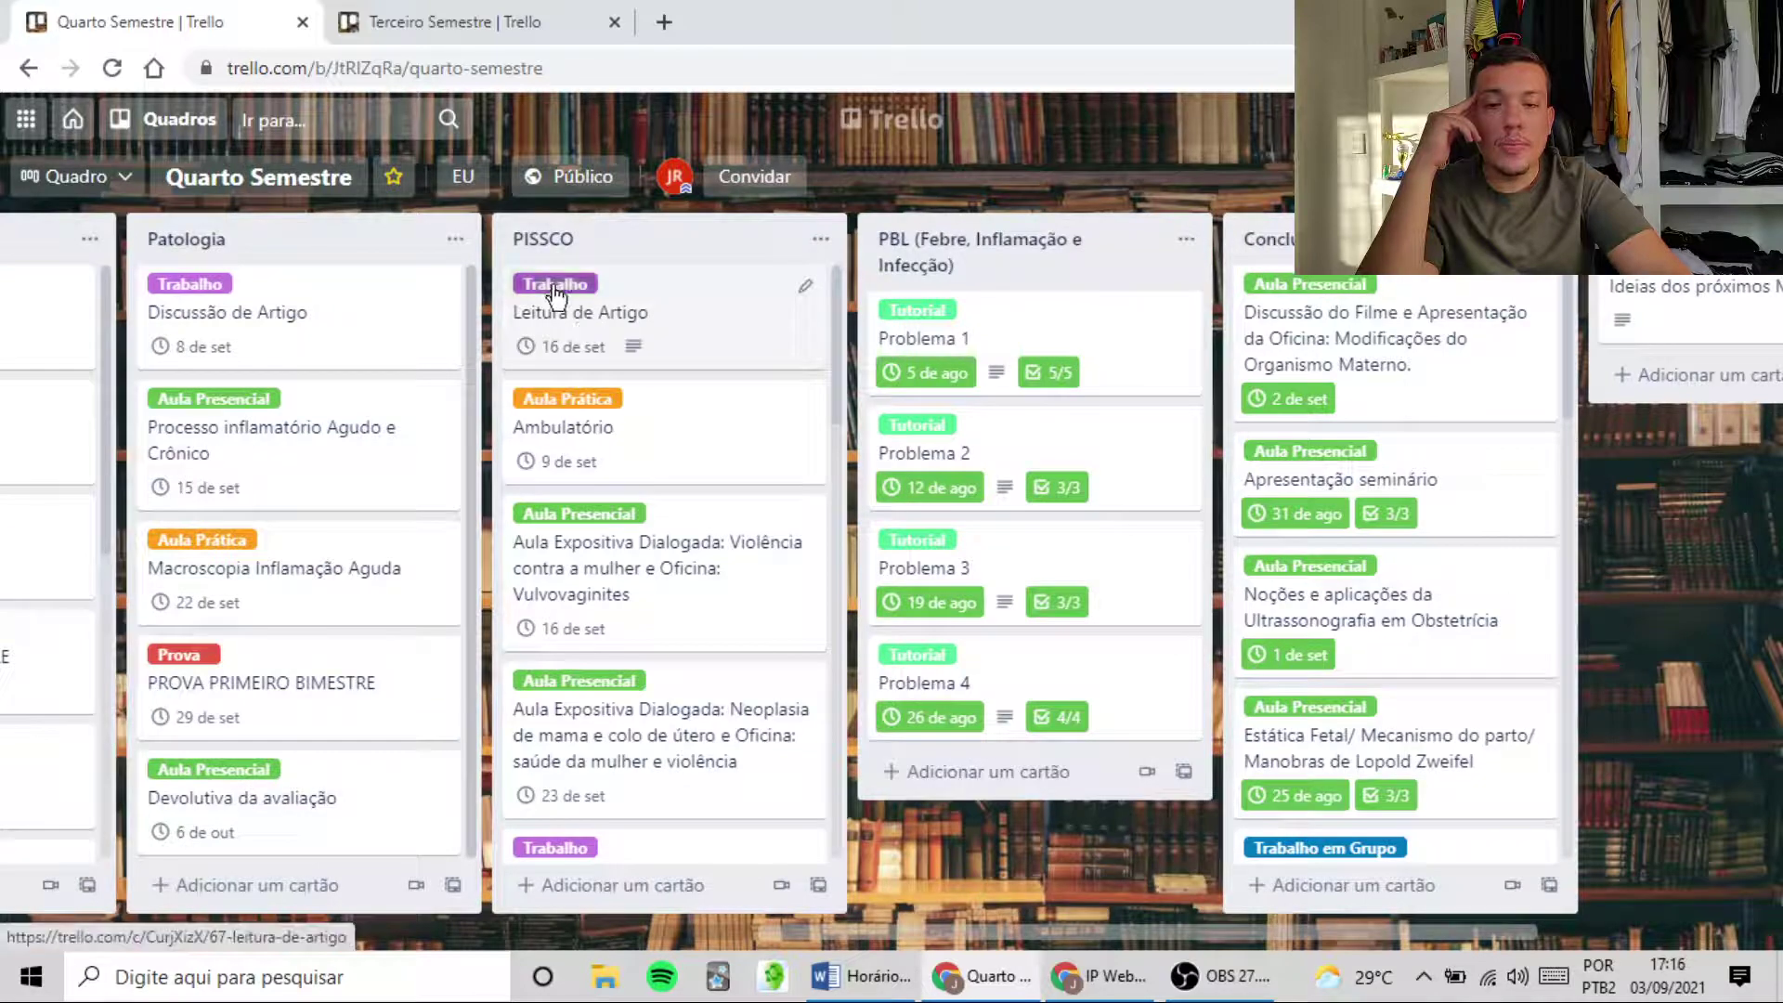
pyautogui.click(686, 325)
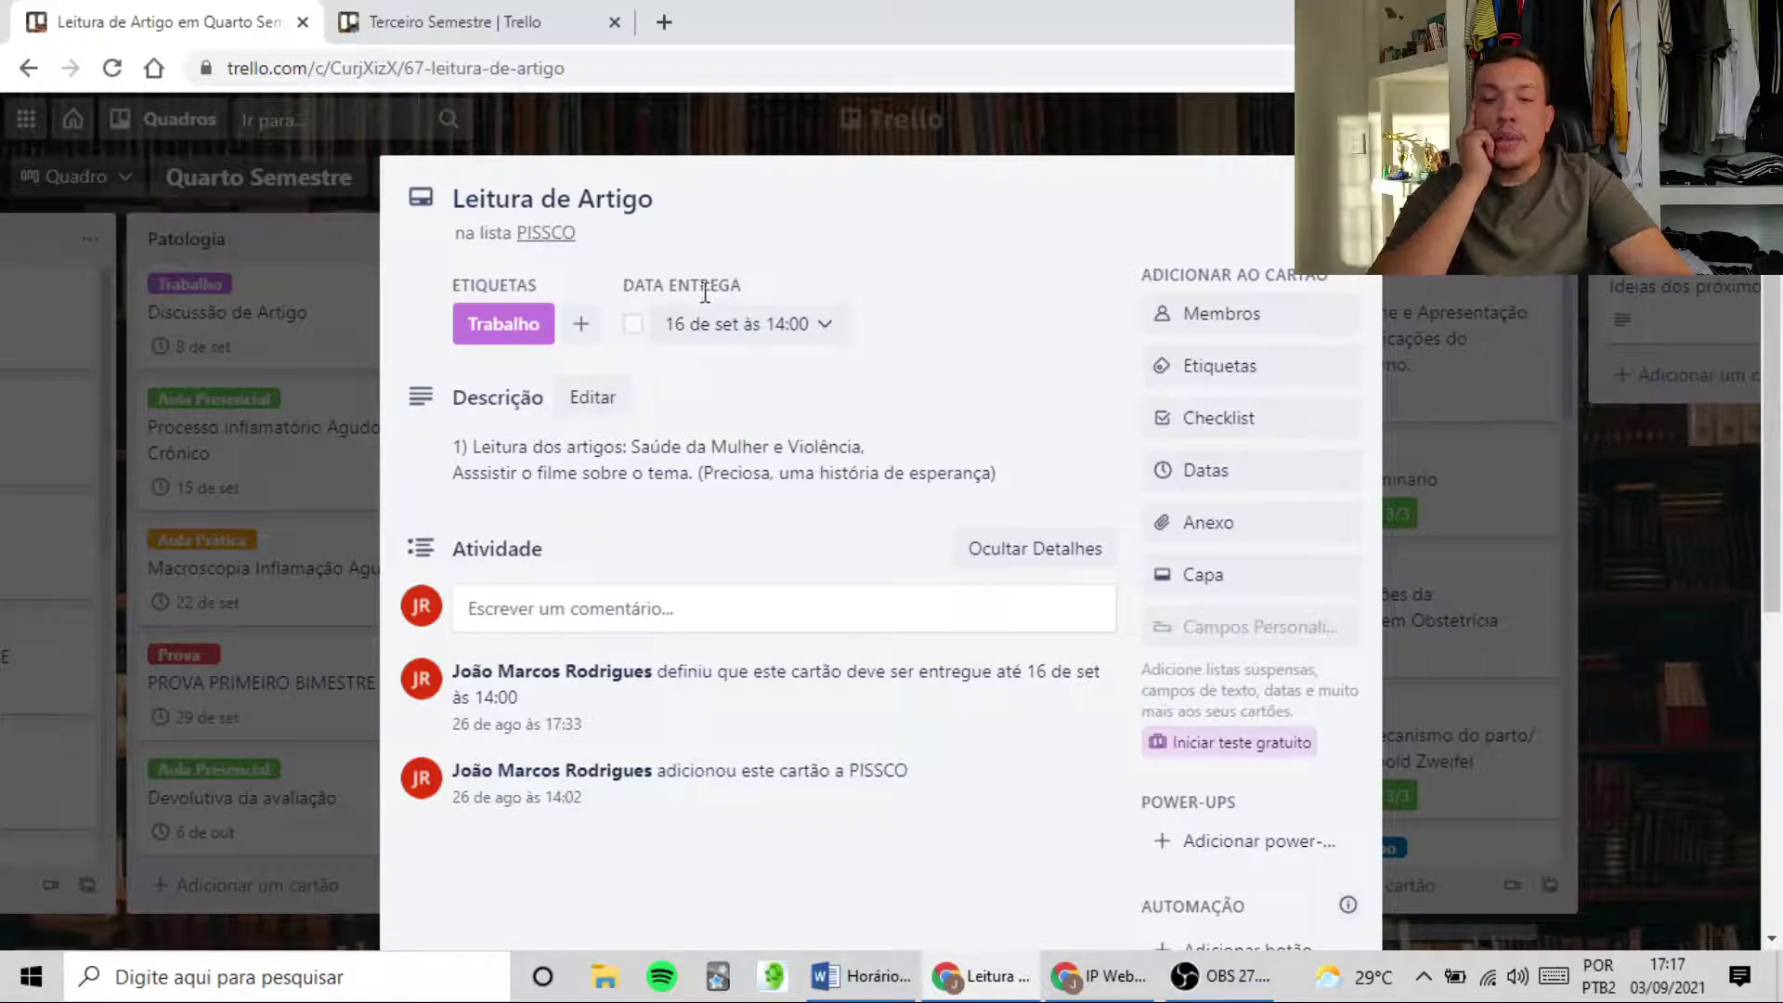
pyautogui.click(1216, 379)
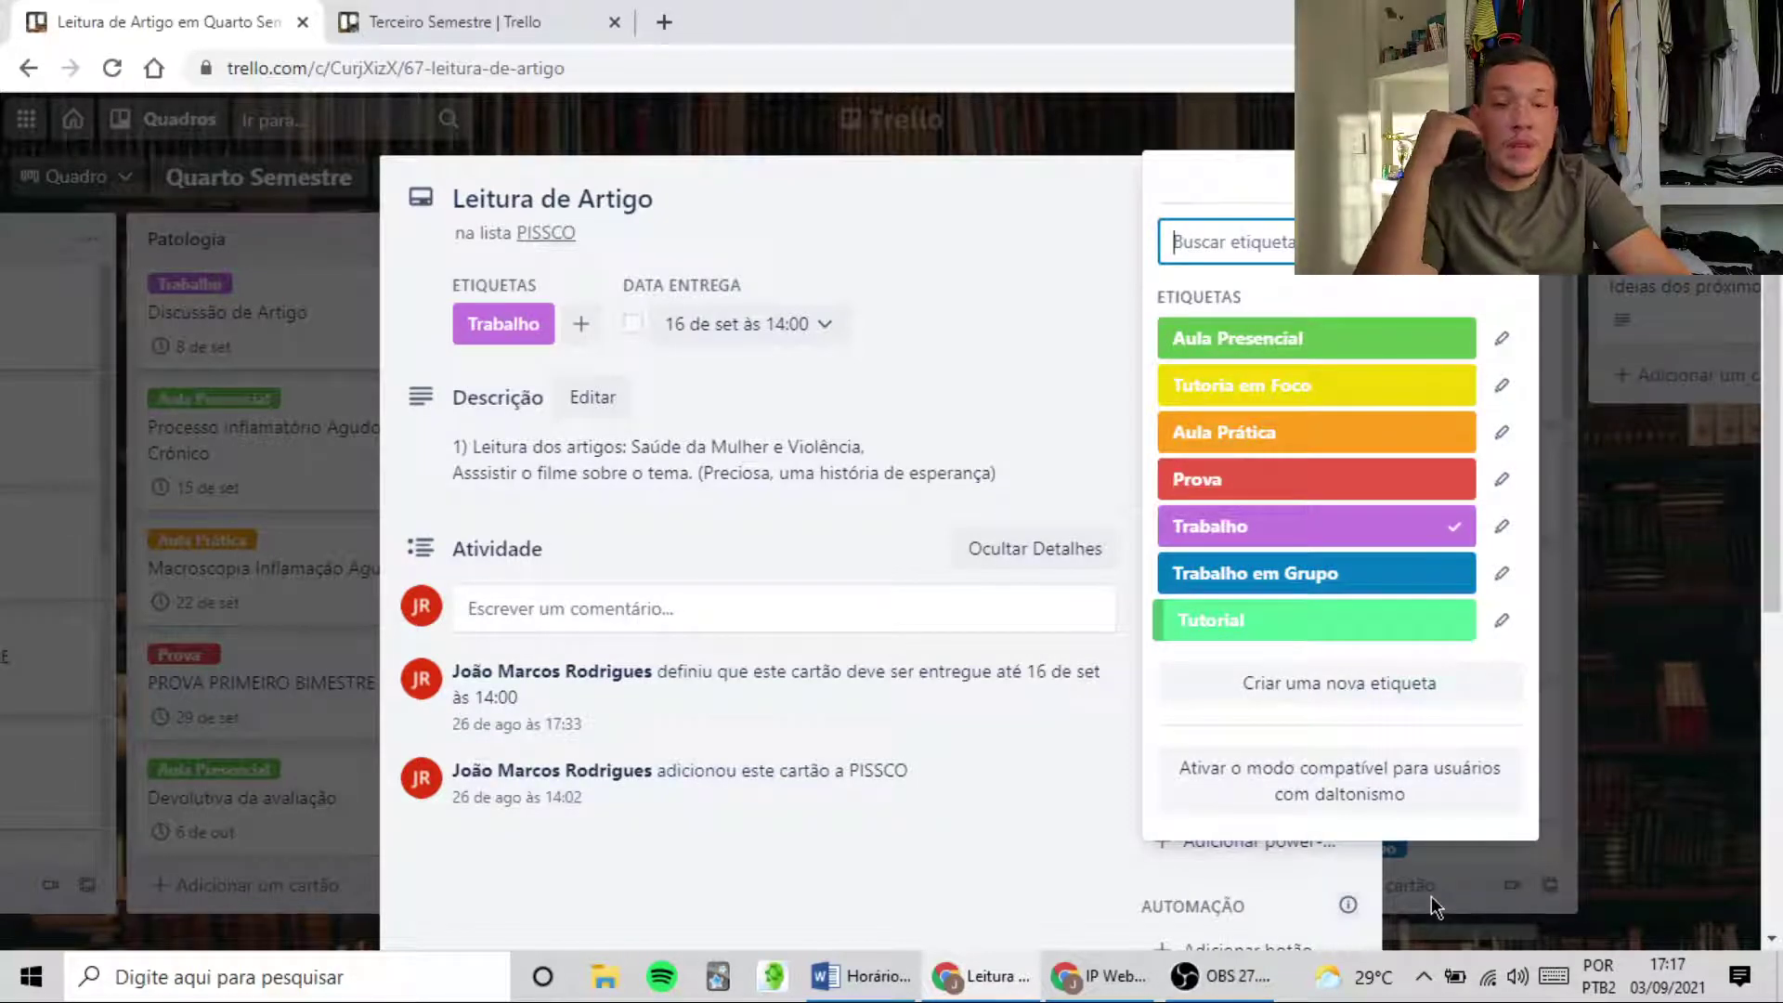
pyautogui.press('Escape')
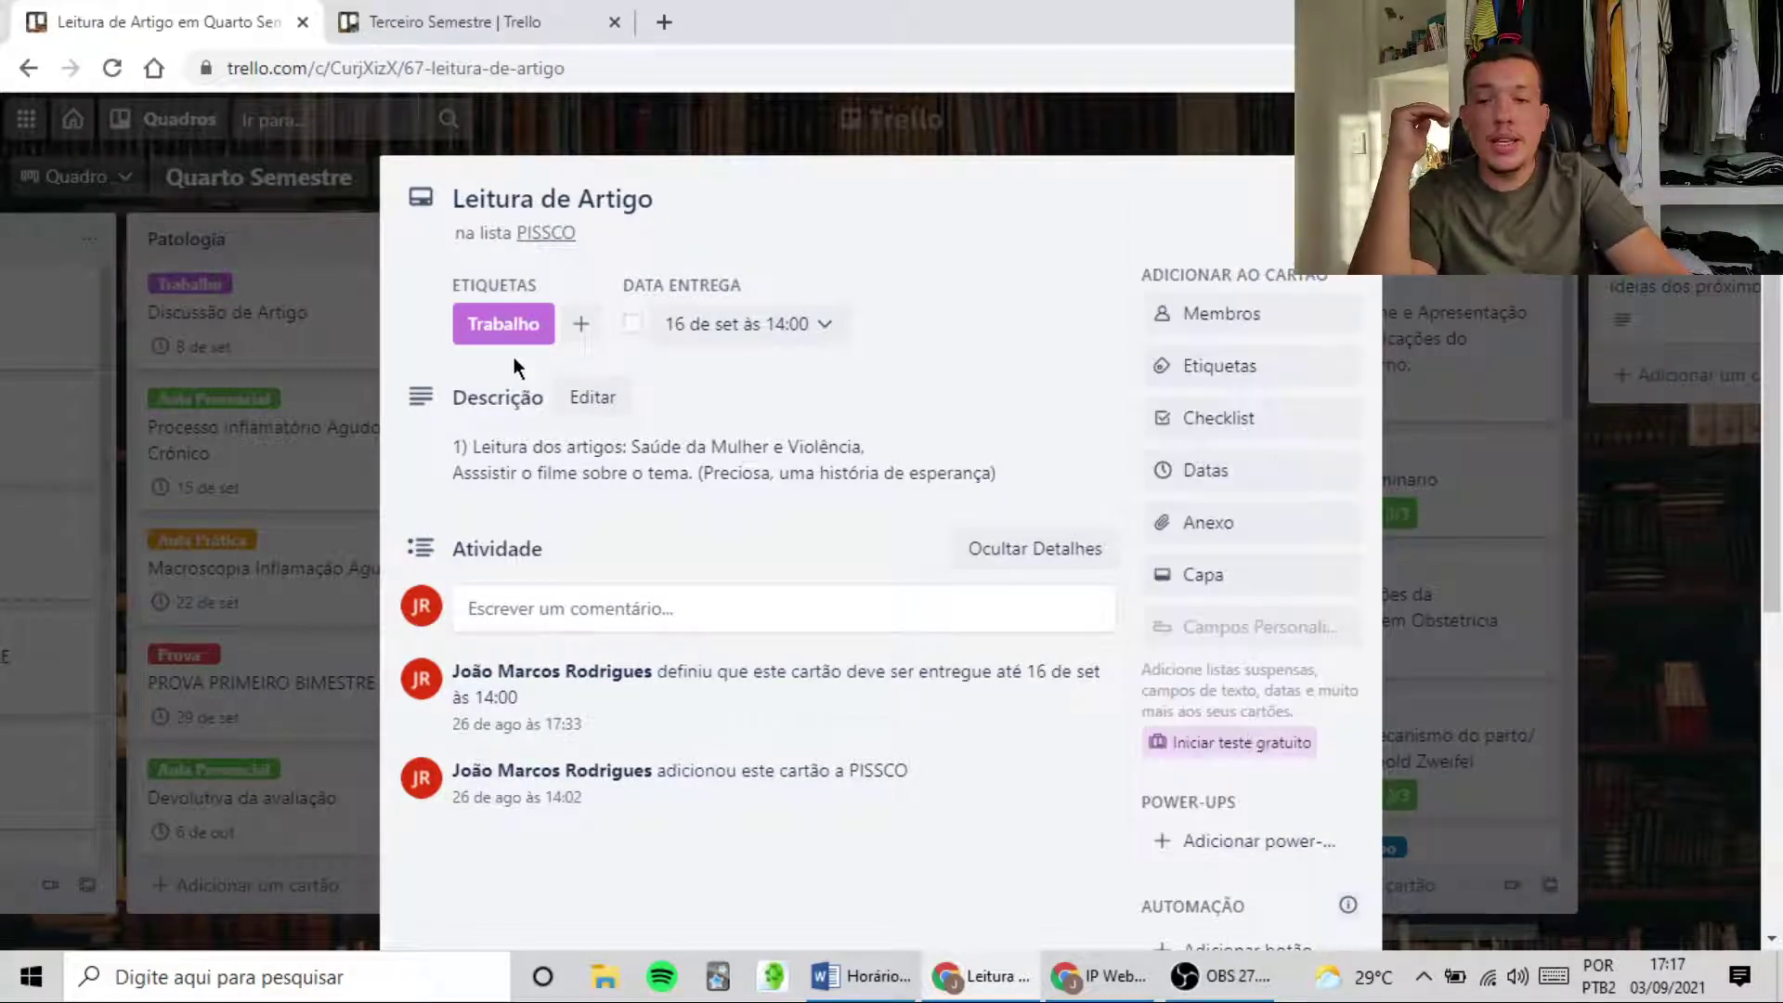
pyautogui.click(633, 327)
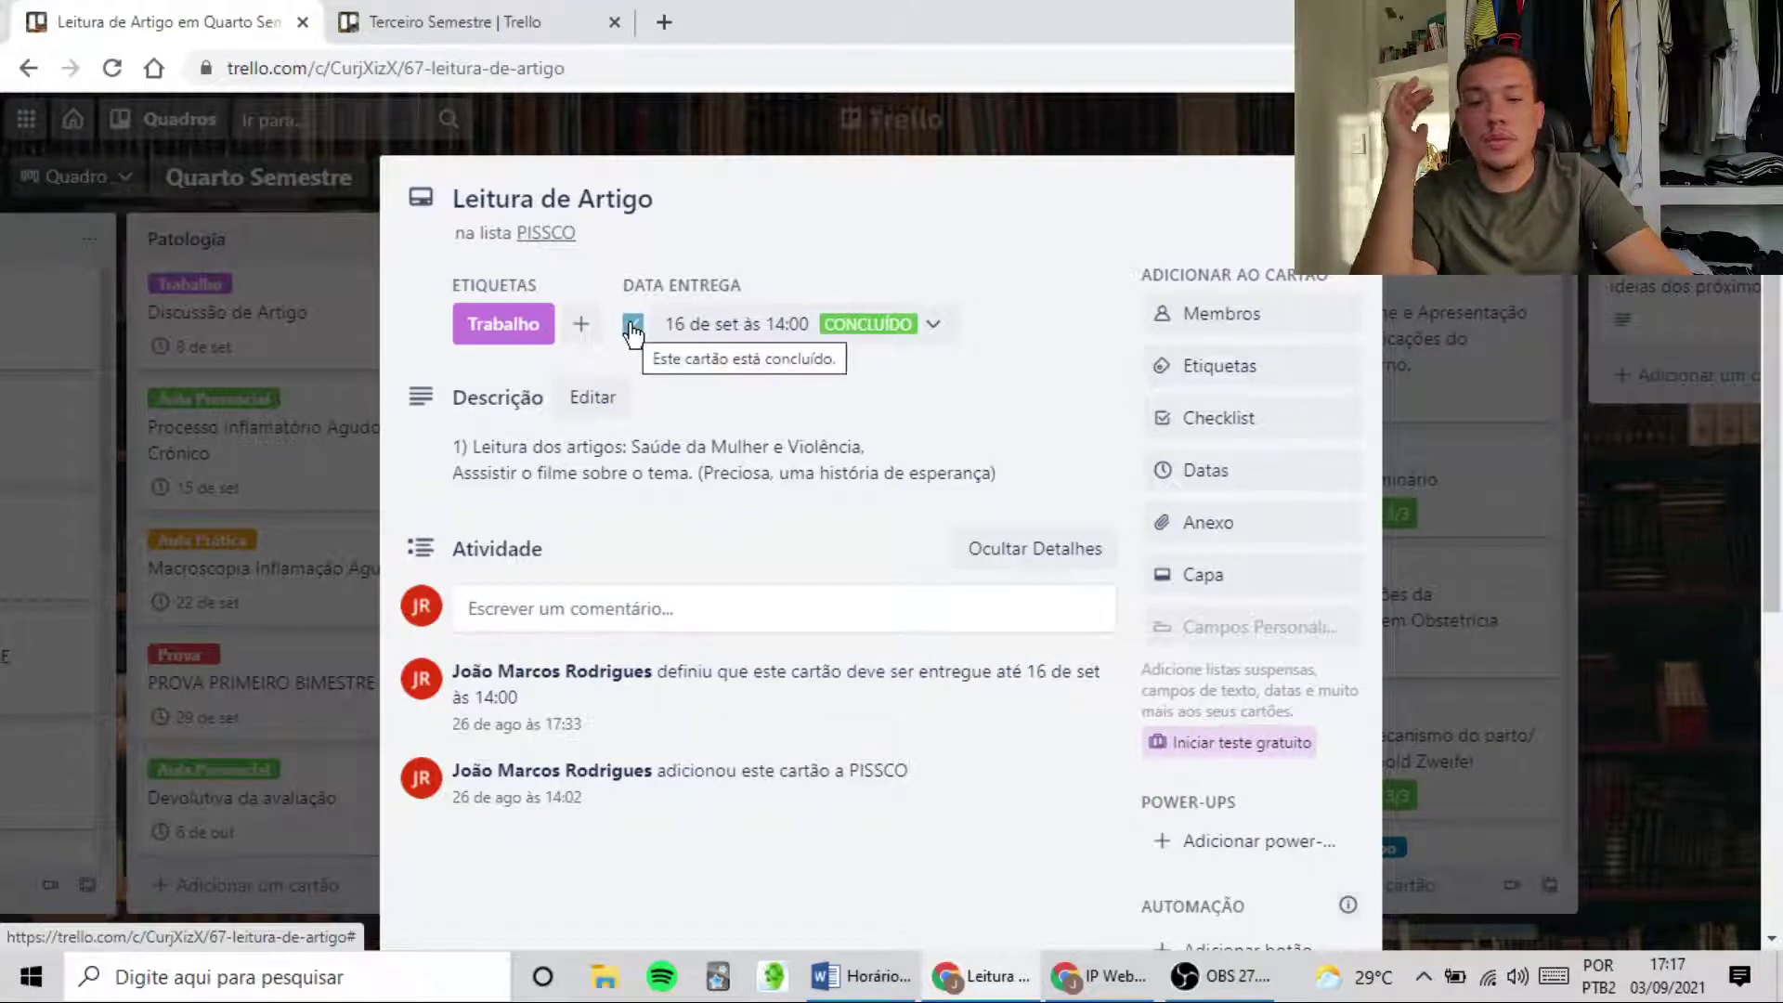
pyautogui.click(1566, 472)
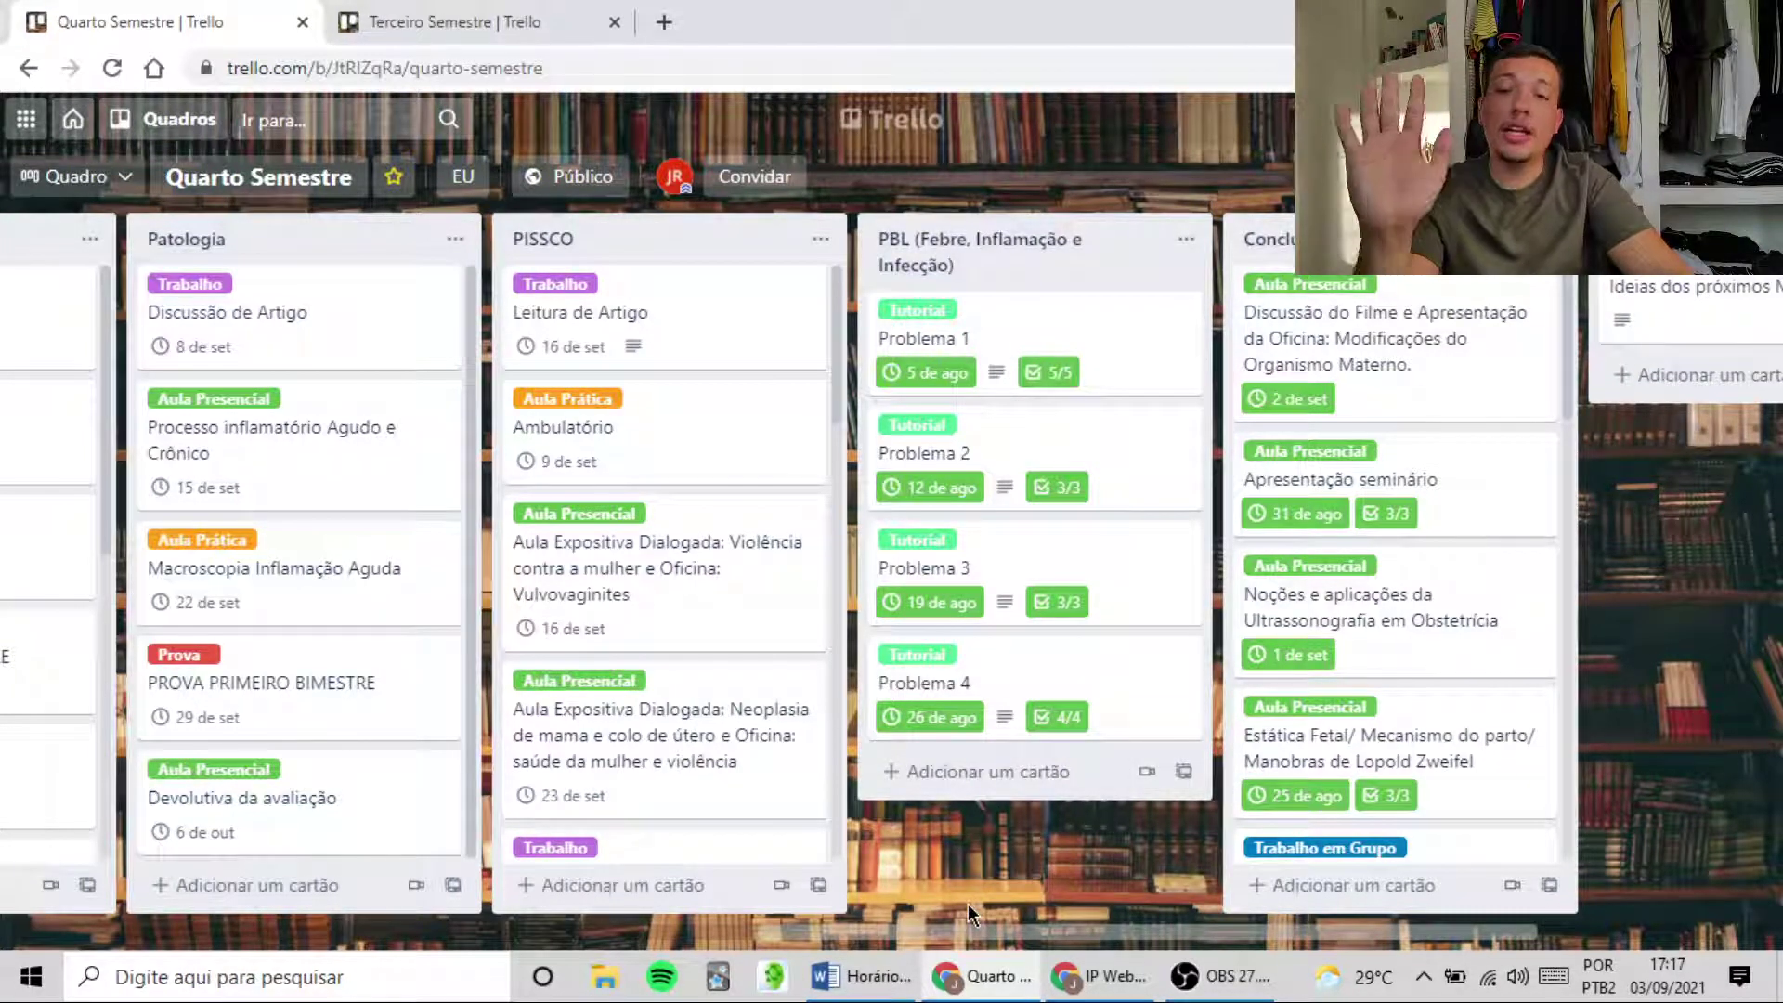
# Open the Terceiro Semestre board's calendar, look over April 2021, and show it in the weekly view
pyautogui.click(470, 31)
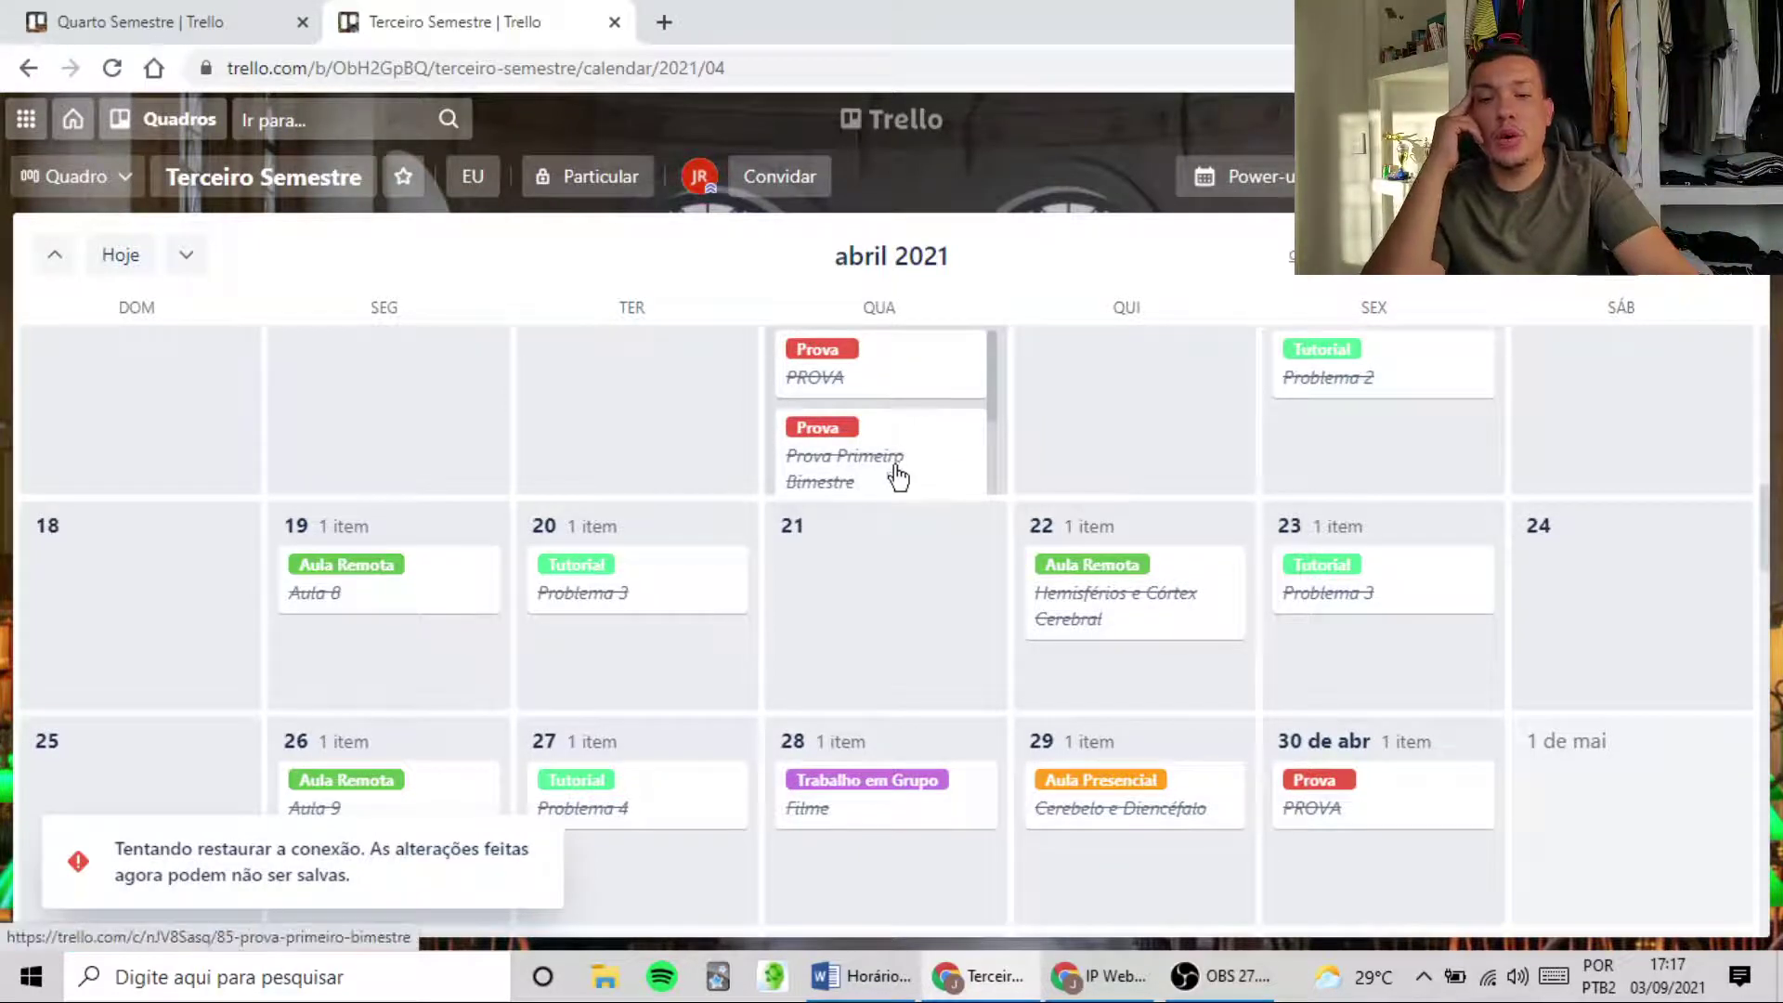
pyautogui.scroll(1, 1096, 493)
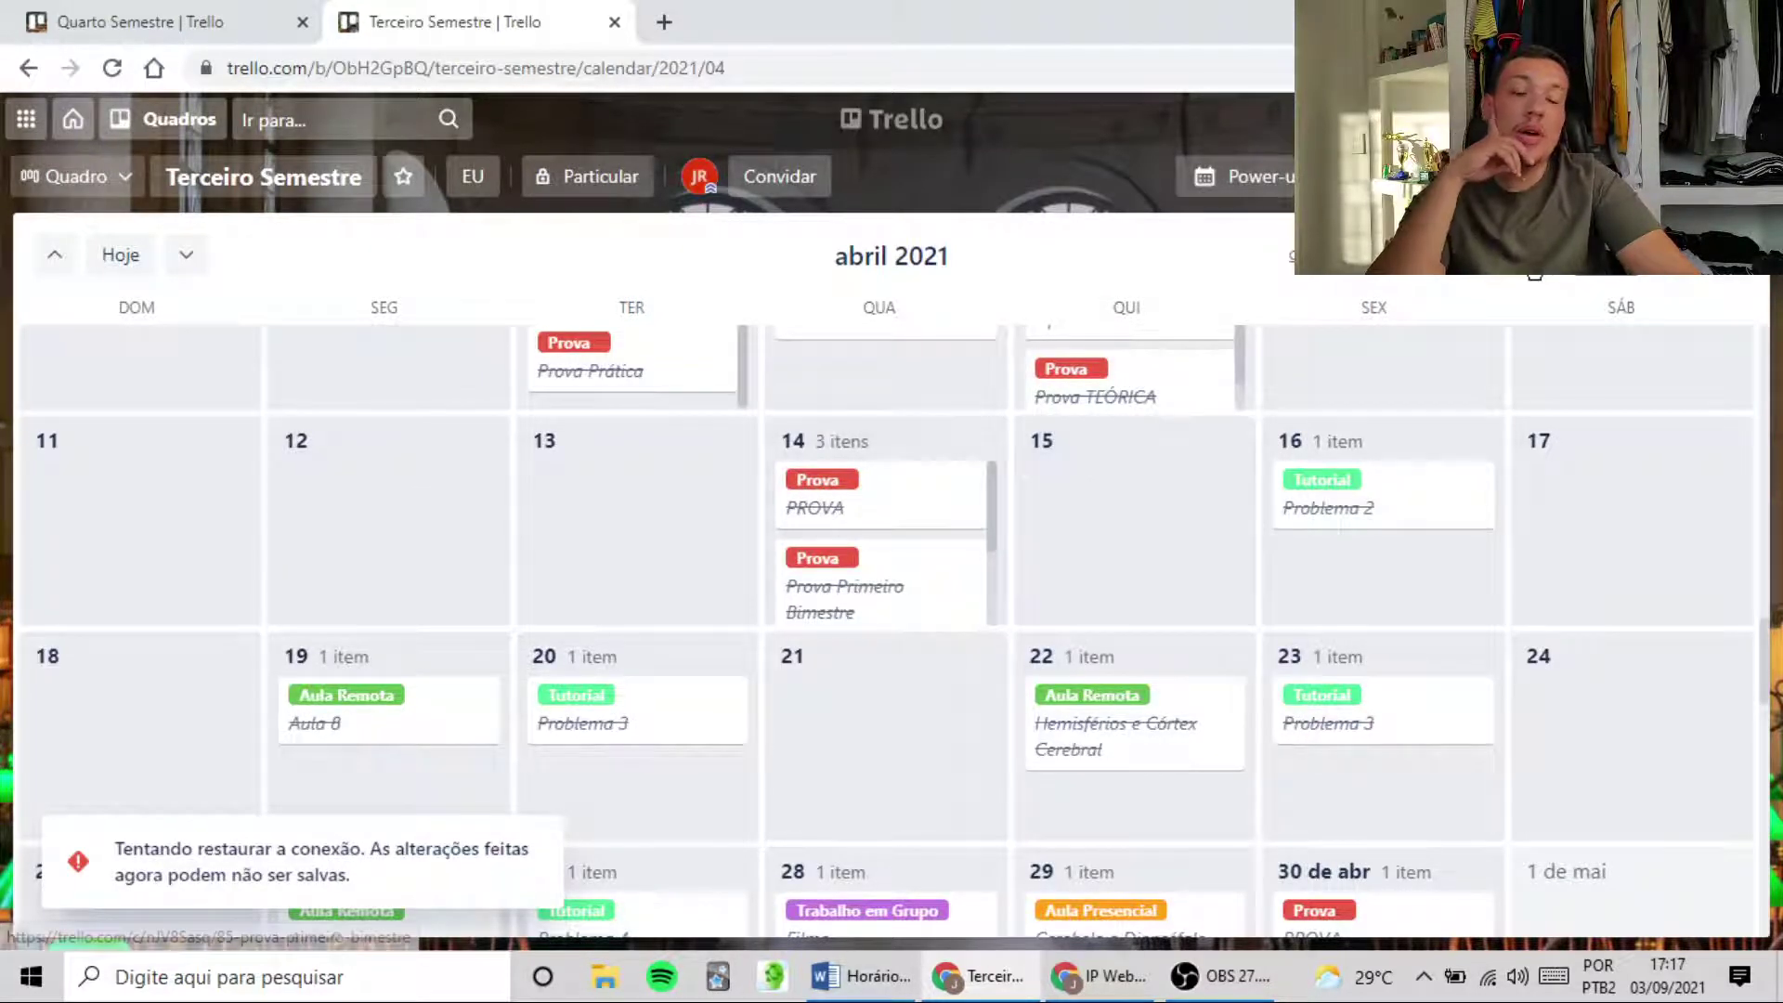
pyautogui.click(1532, 255)
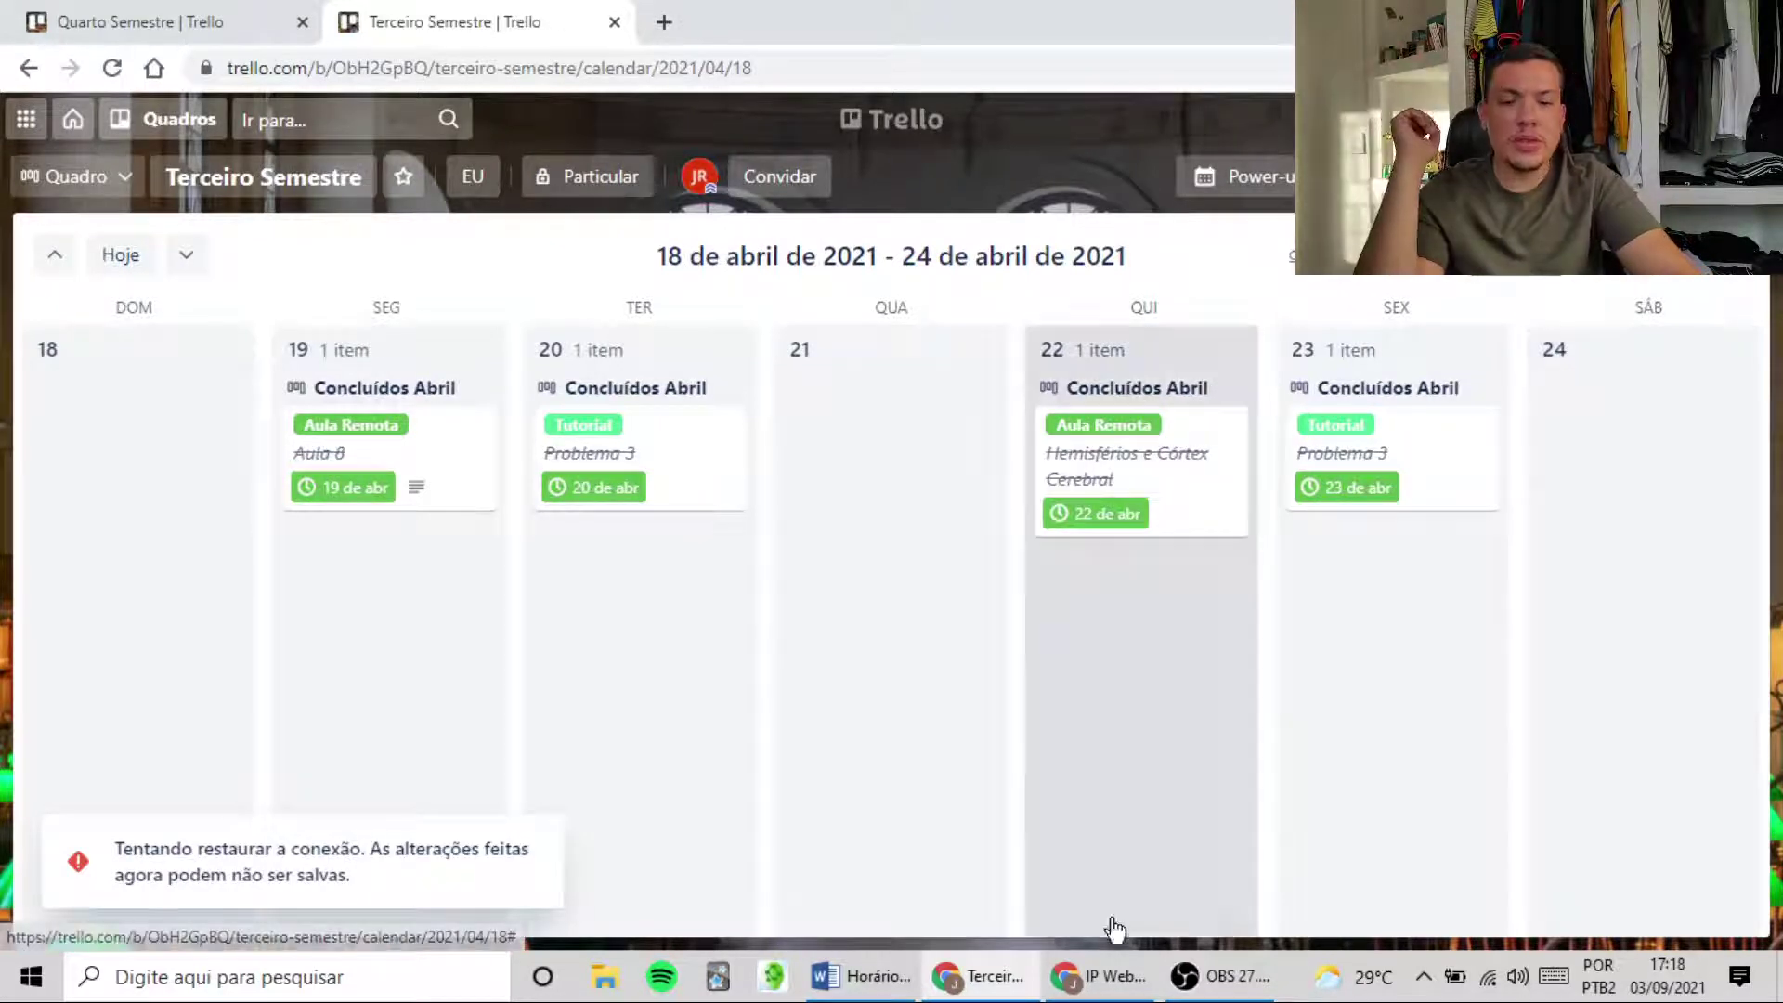
# Switch to the study schedule in Word and point out the Anatomia study slots on Segunda at 17:00 and Terça at 20:00
pyautogui.click(841, 997)
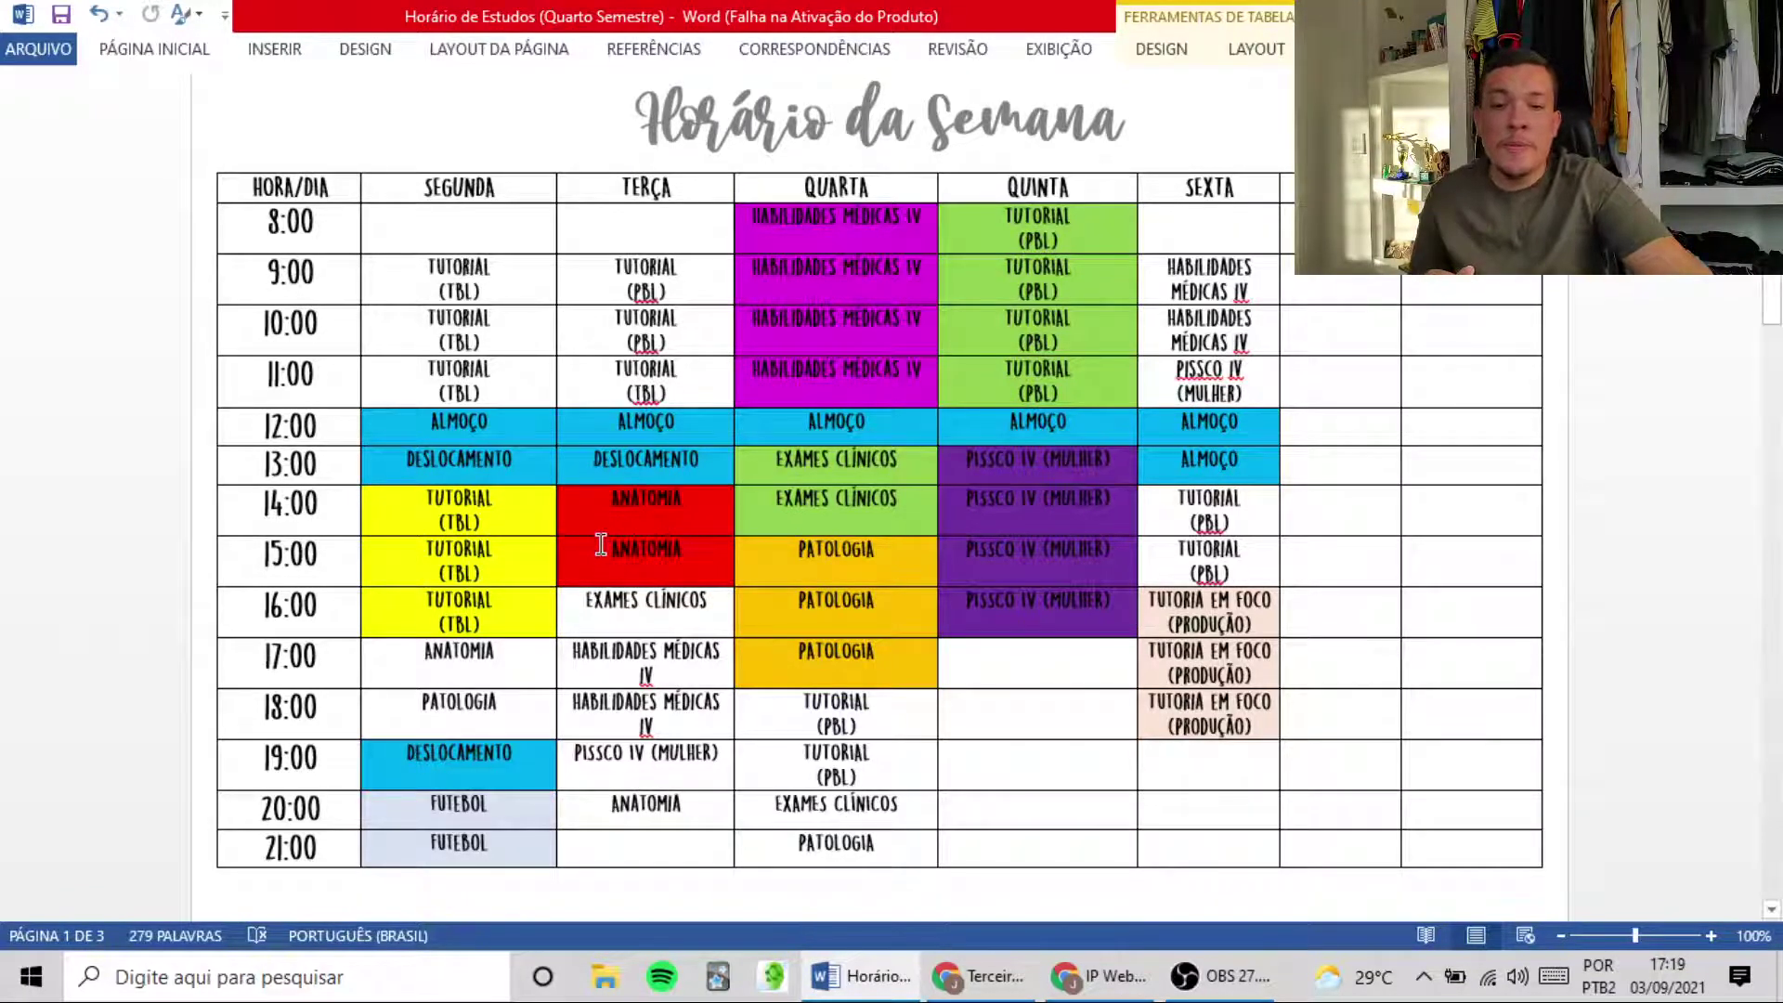
pyautogui.moveTo(383, 665); pyautogui.dragTo(518, 669)
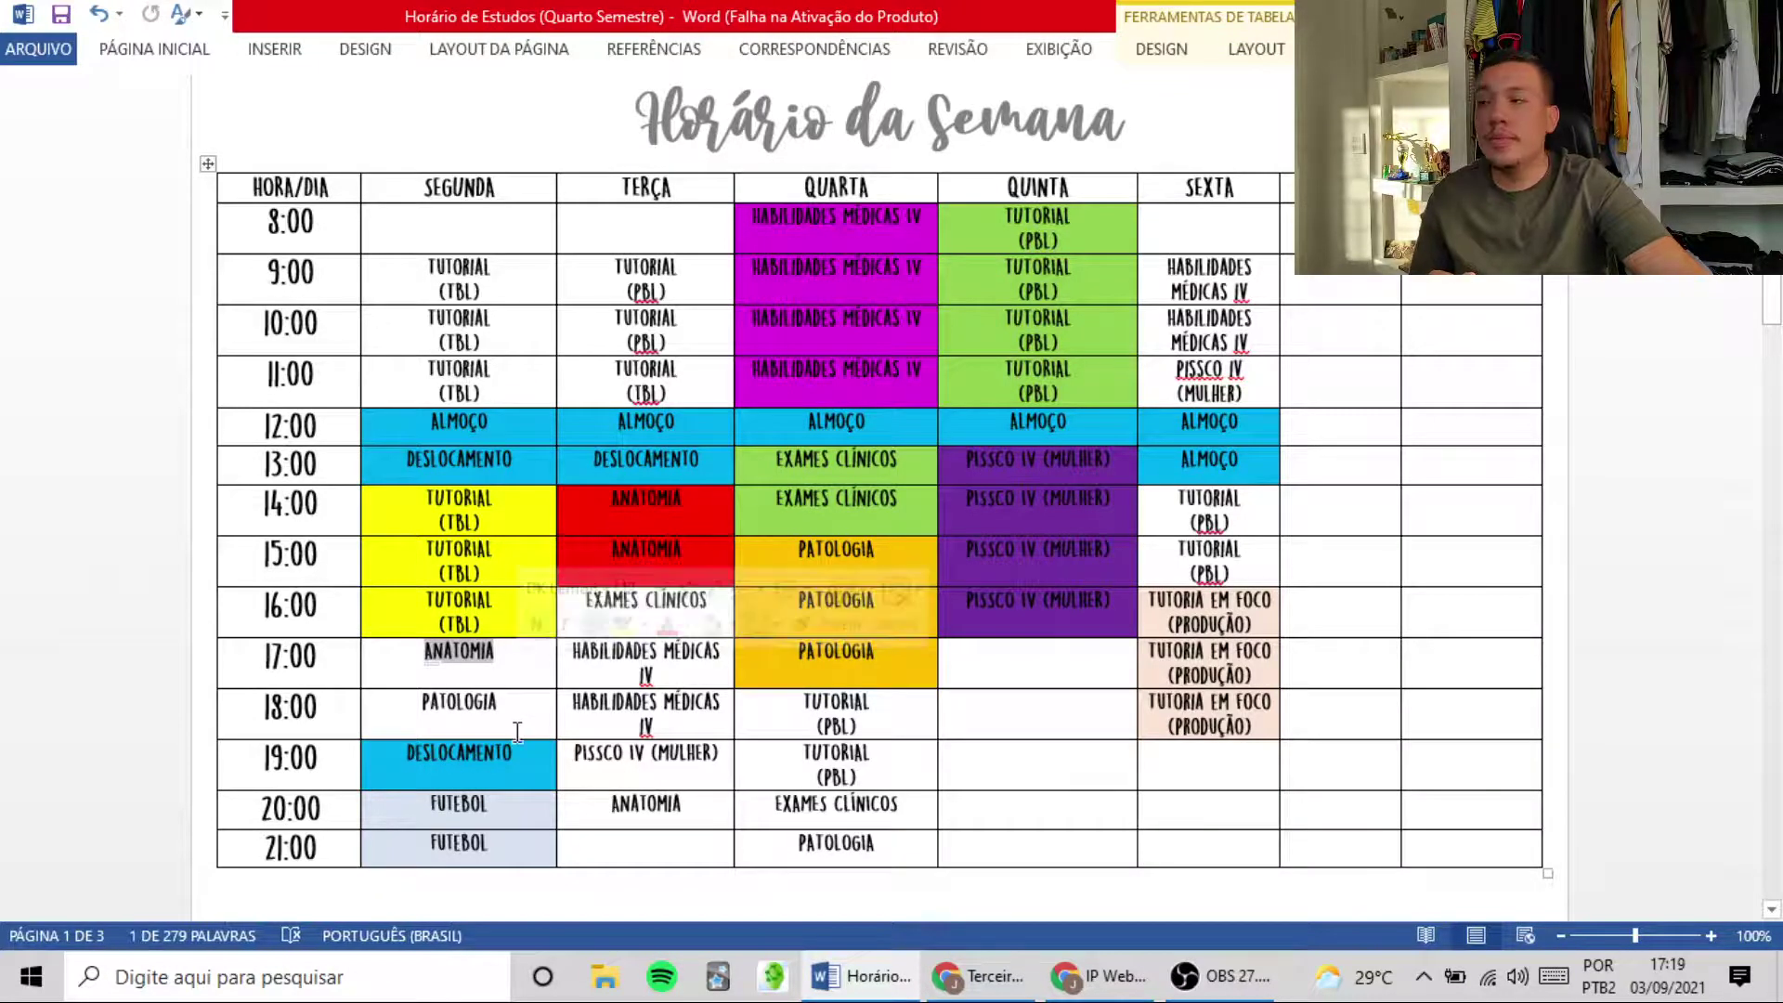
pyautogui.click(648, 804)
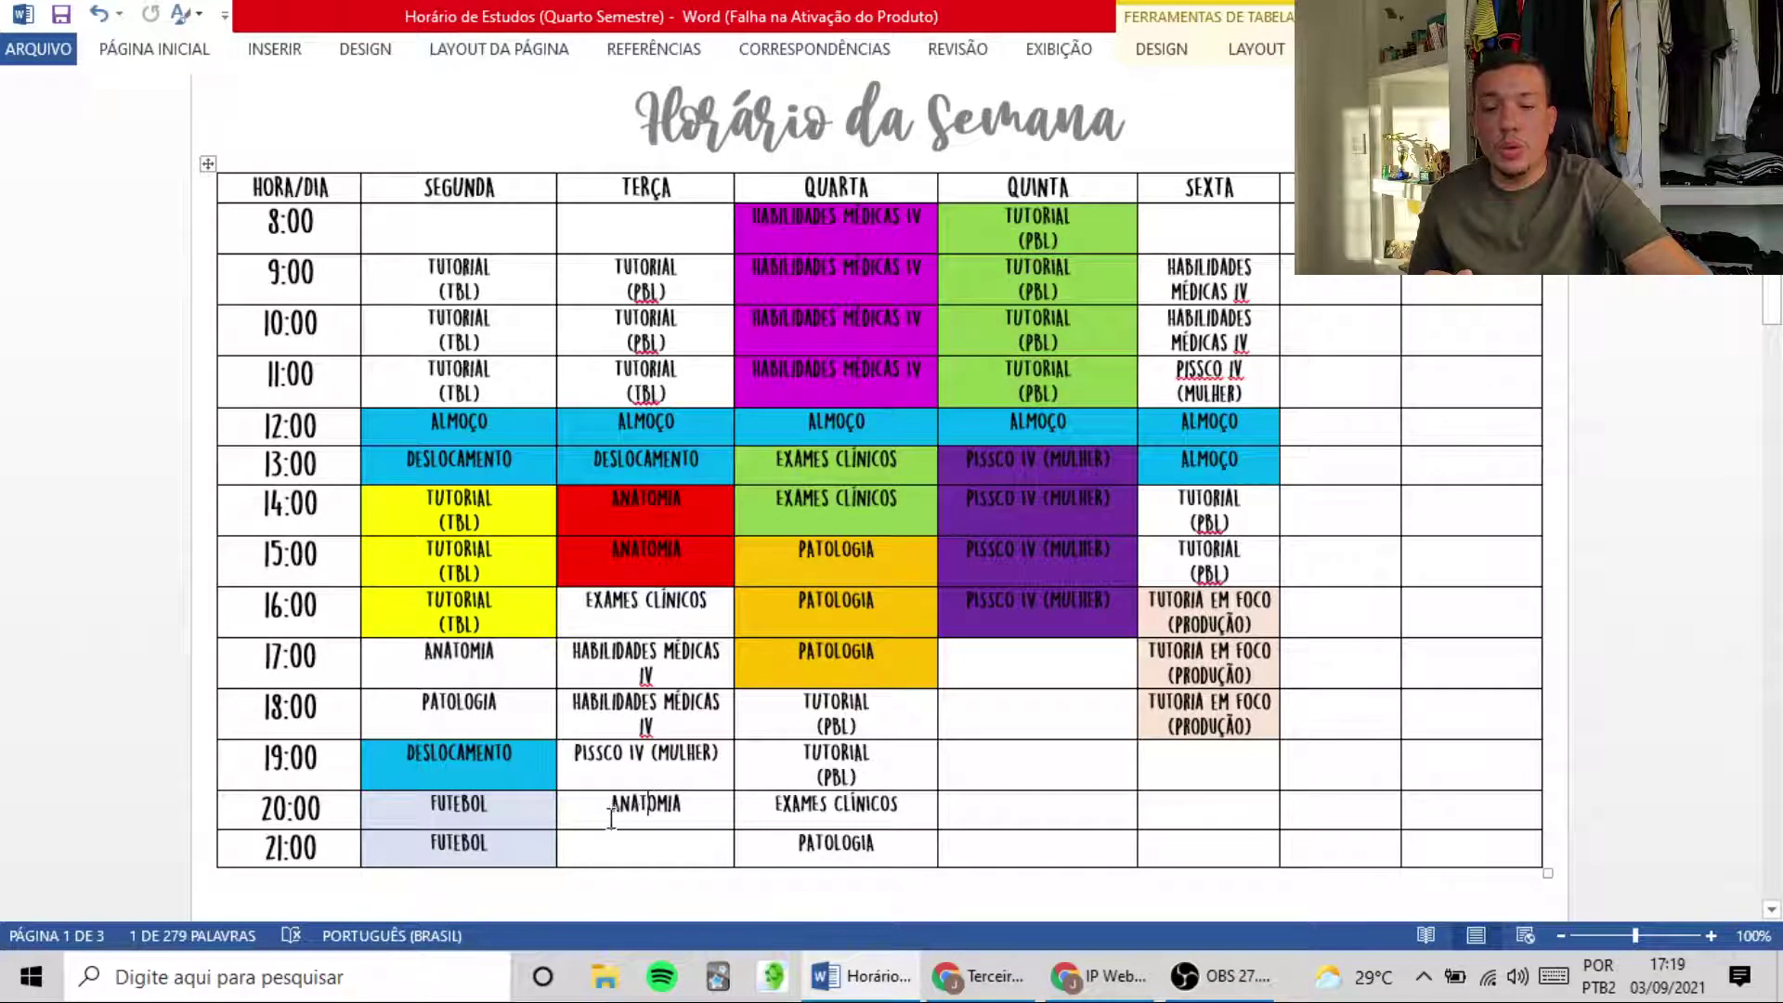
pyautogui.moveTo(597, 817); pyautogui.dragTo(704, 821)
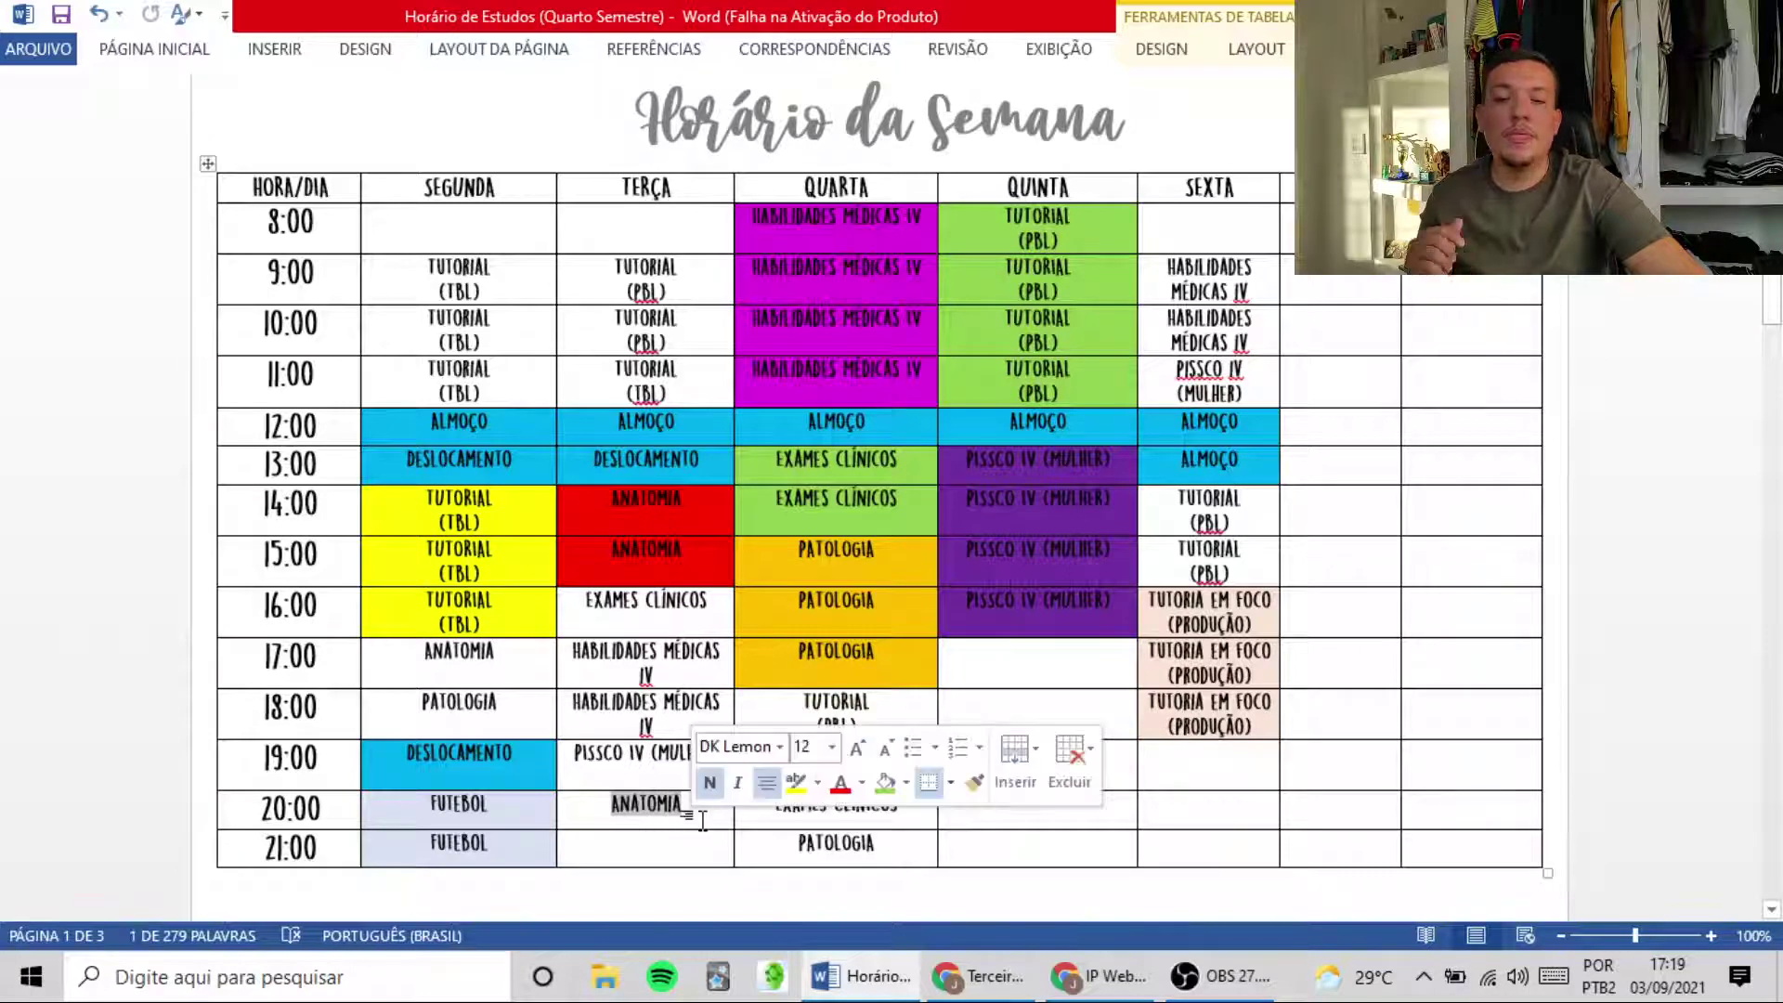
pyautogui.click(625, 707)
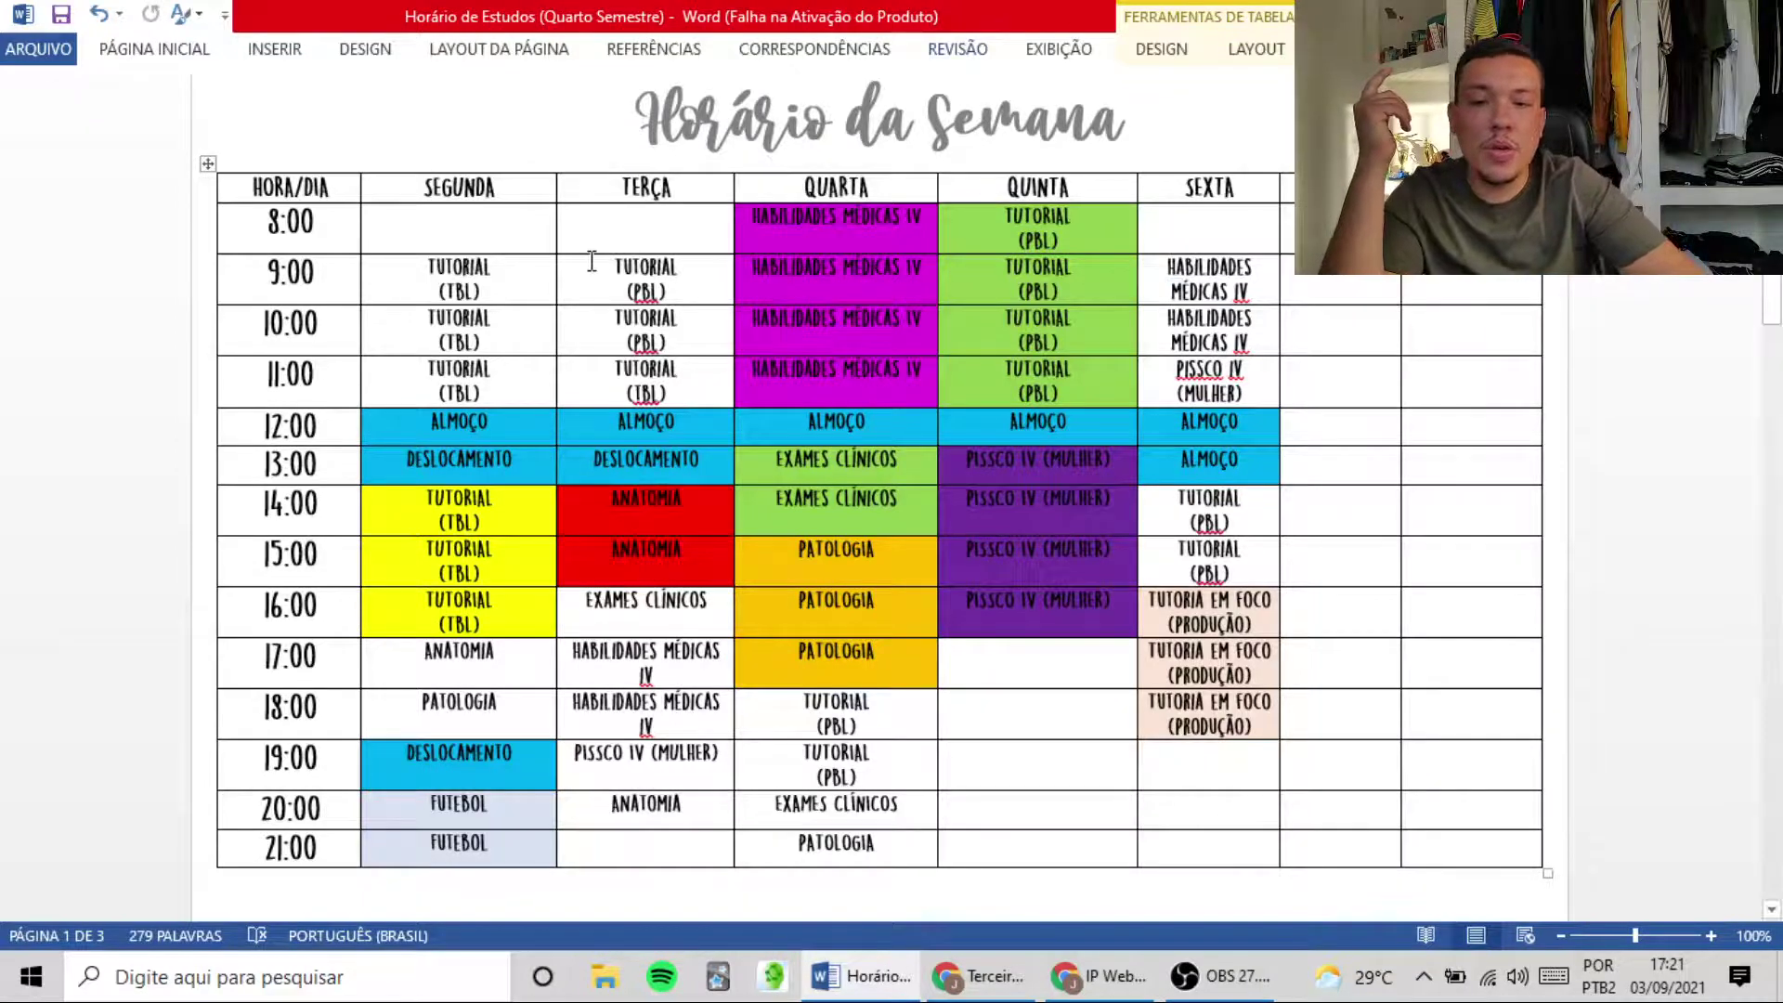
# Point out the uncolored Tutorial study blocks on Terça, Quarta and Sexta, and the empty Quinta slots from 17:00 to 20:00
pyautogui.moveTo(592, 260); pyautogui.dragTo(641, 390)
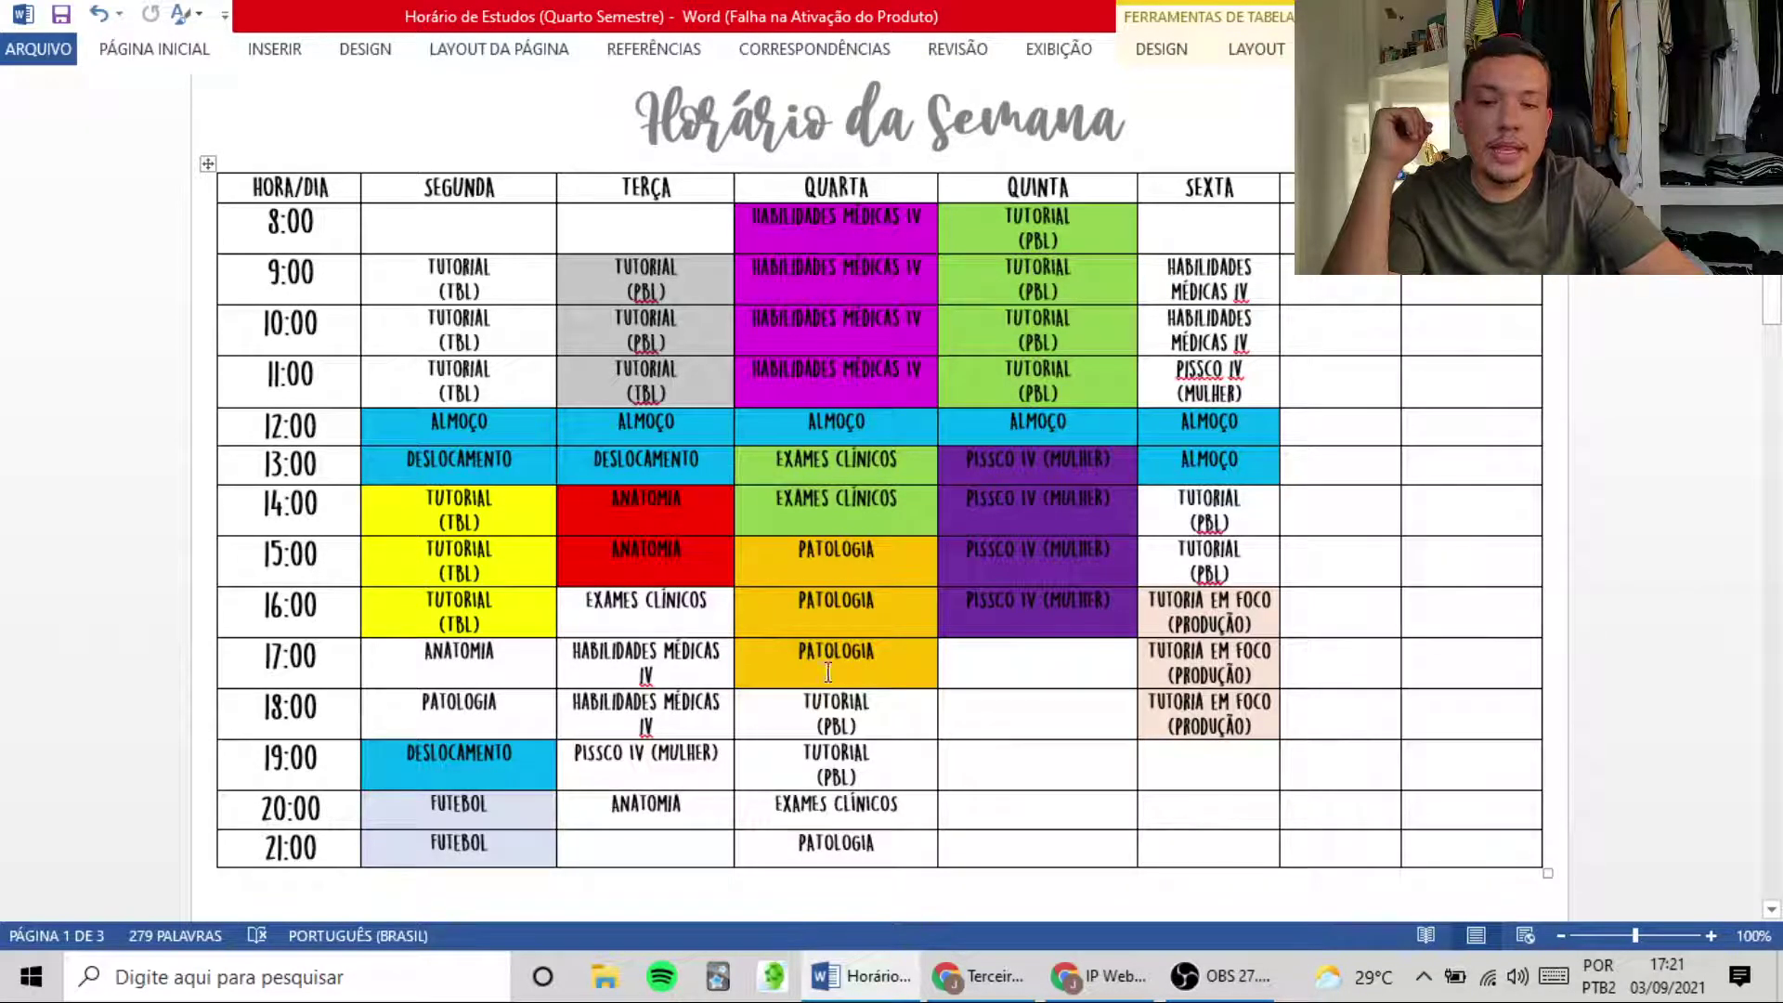
pyautogui.moveTo(786, 718); pyautogui.dragTo(882, 775)
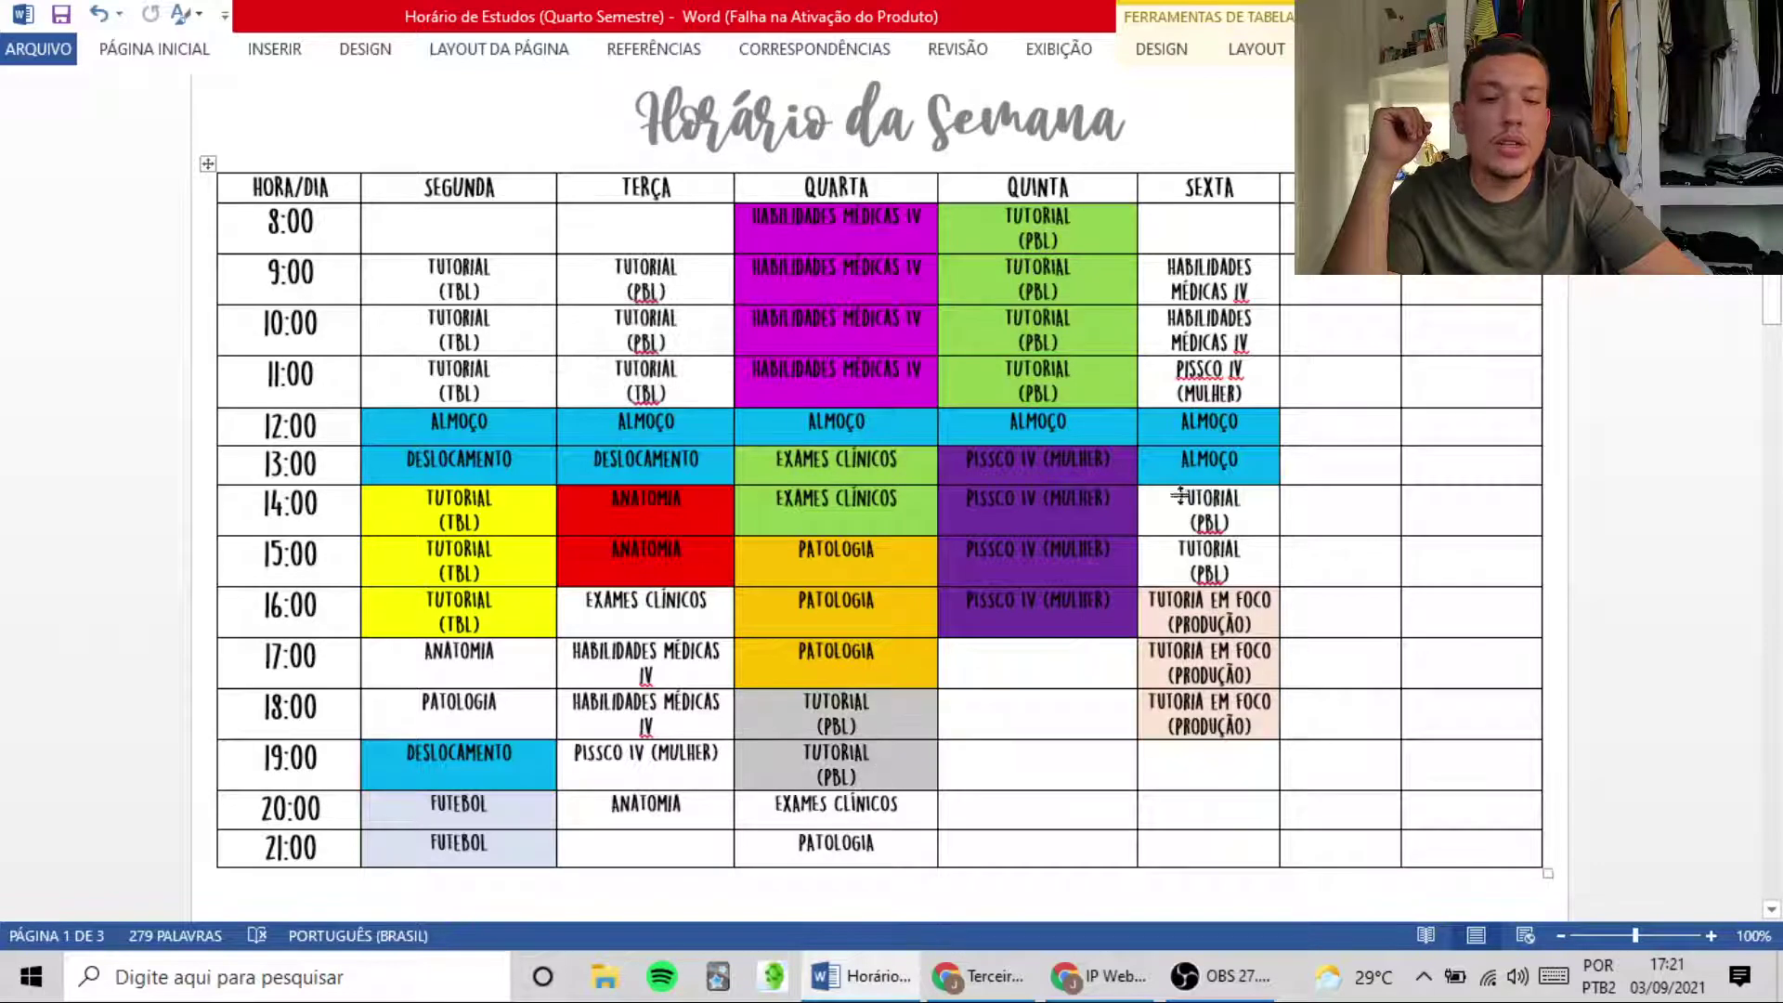
pyautogui.moveTo(1179, 516); pyautogui.dragTo(1251, 568)
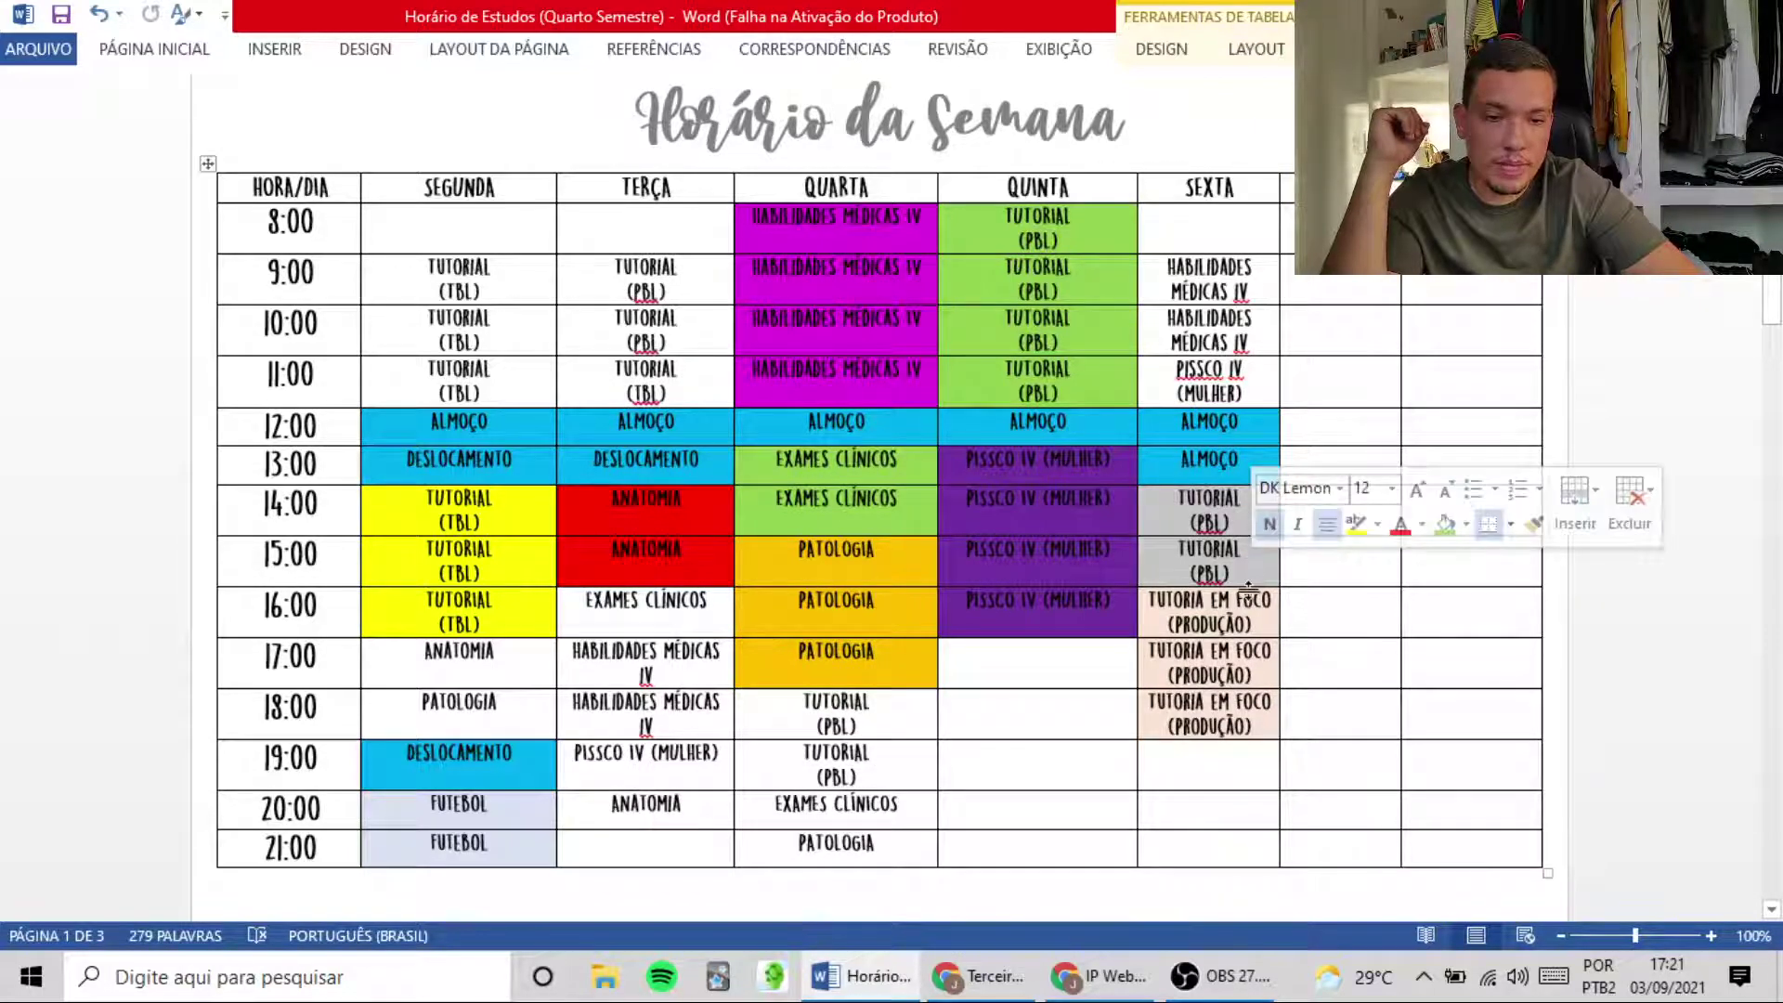
pyautogui.click(1245, 554)
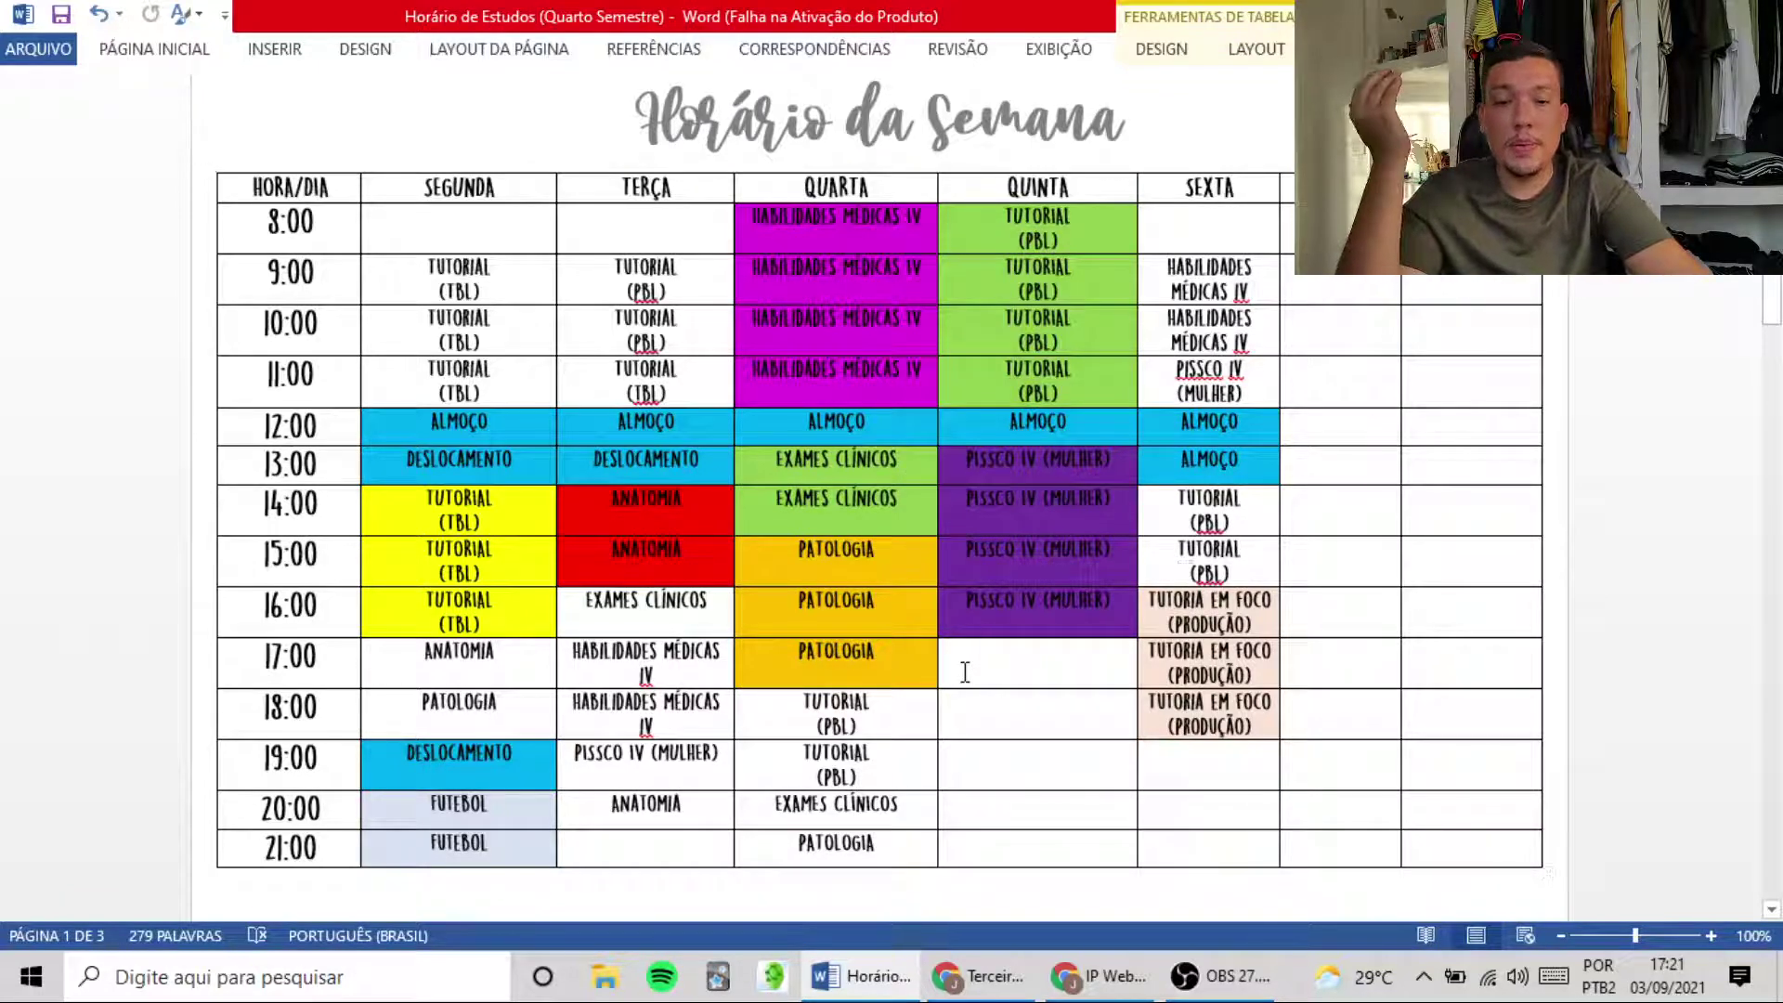
pyautogui.moveTo(965, 671); pyautogui.dragTo(1016, 806)
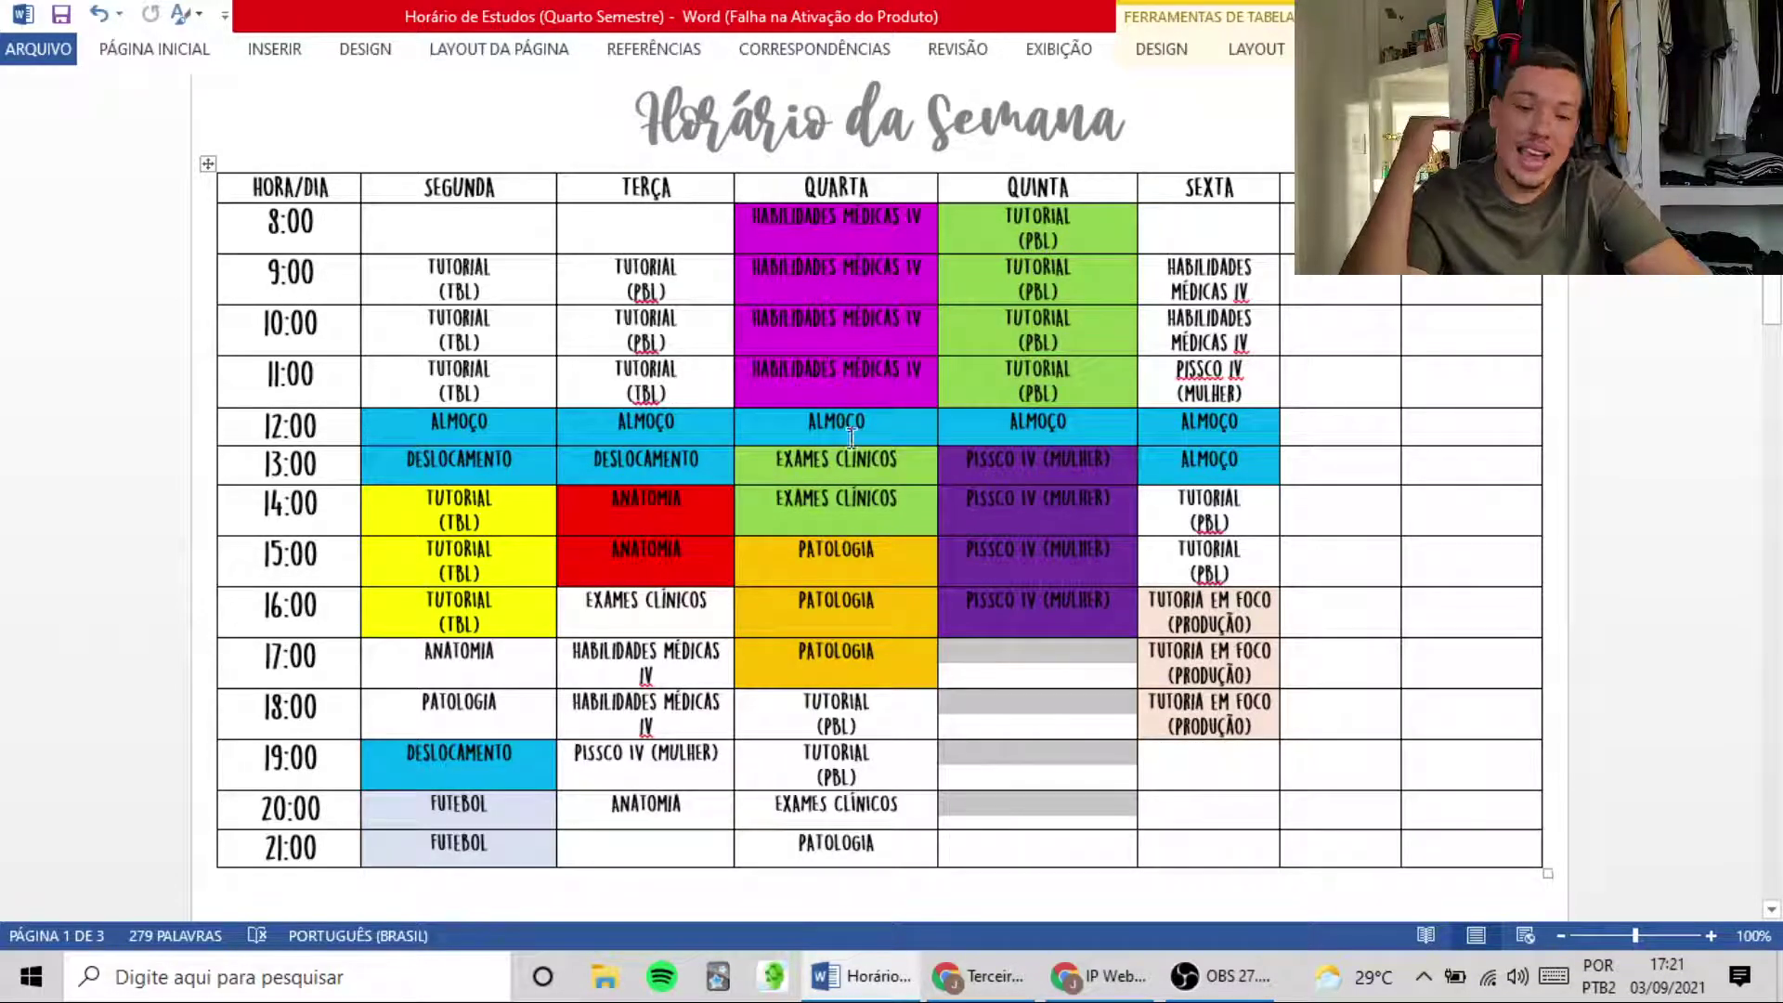
pyautogui.click(1053, 669)
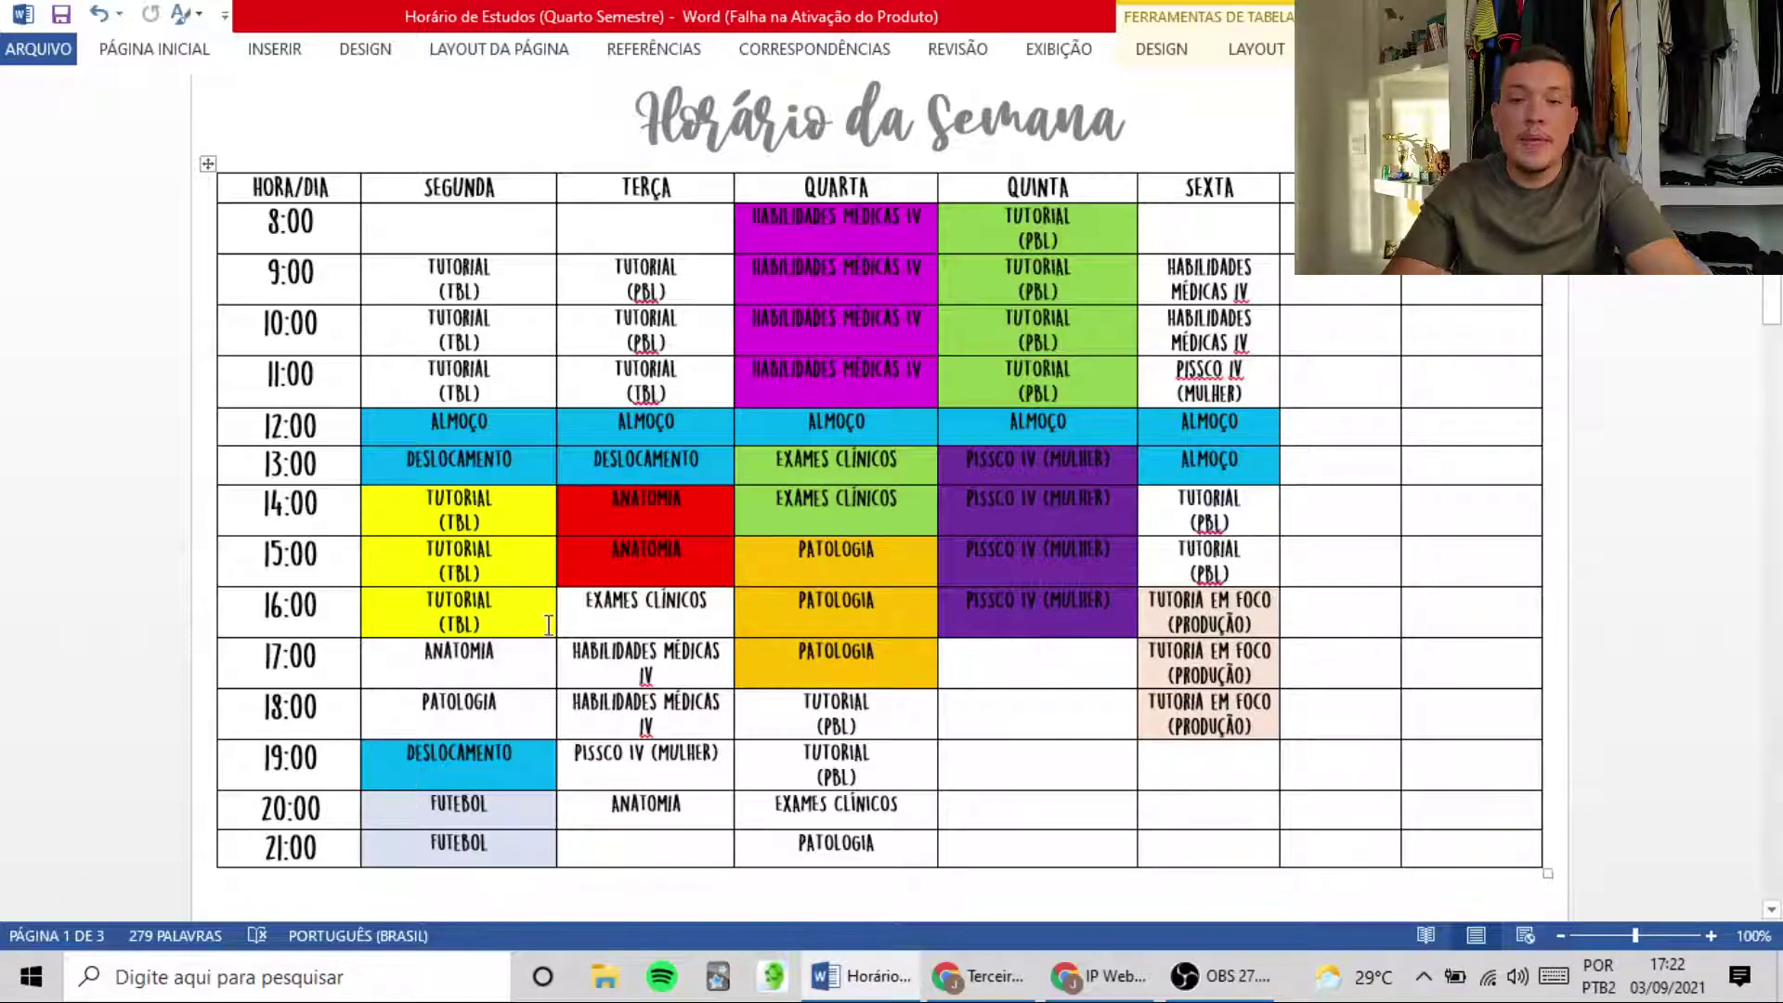
# Examine the second Horário da Semana table on page 2, including the Segunda Simulação Realística block
pyautogui.scroll(-10, 775, 479)
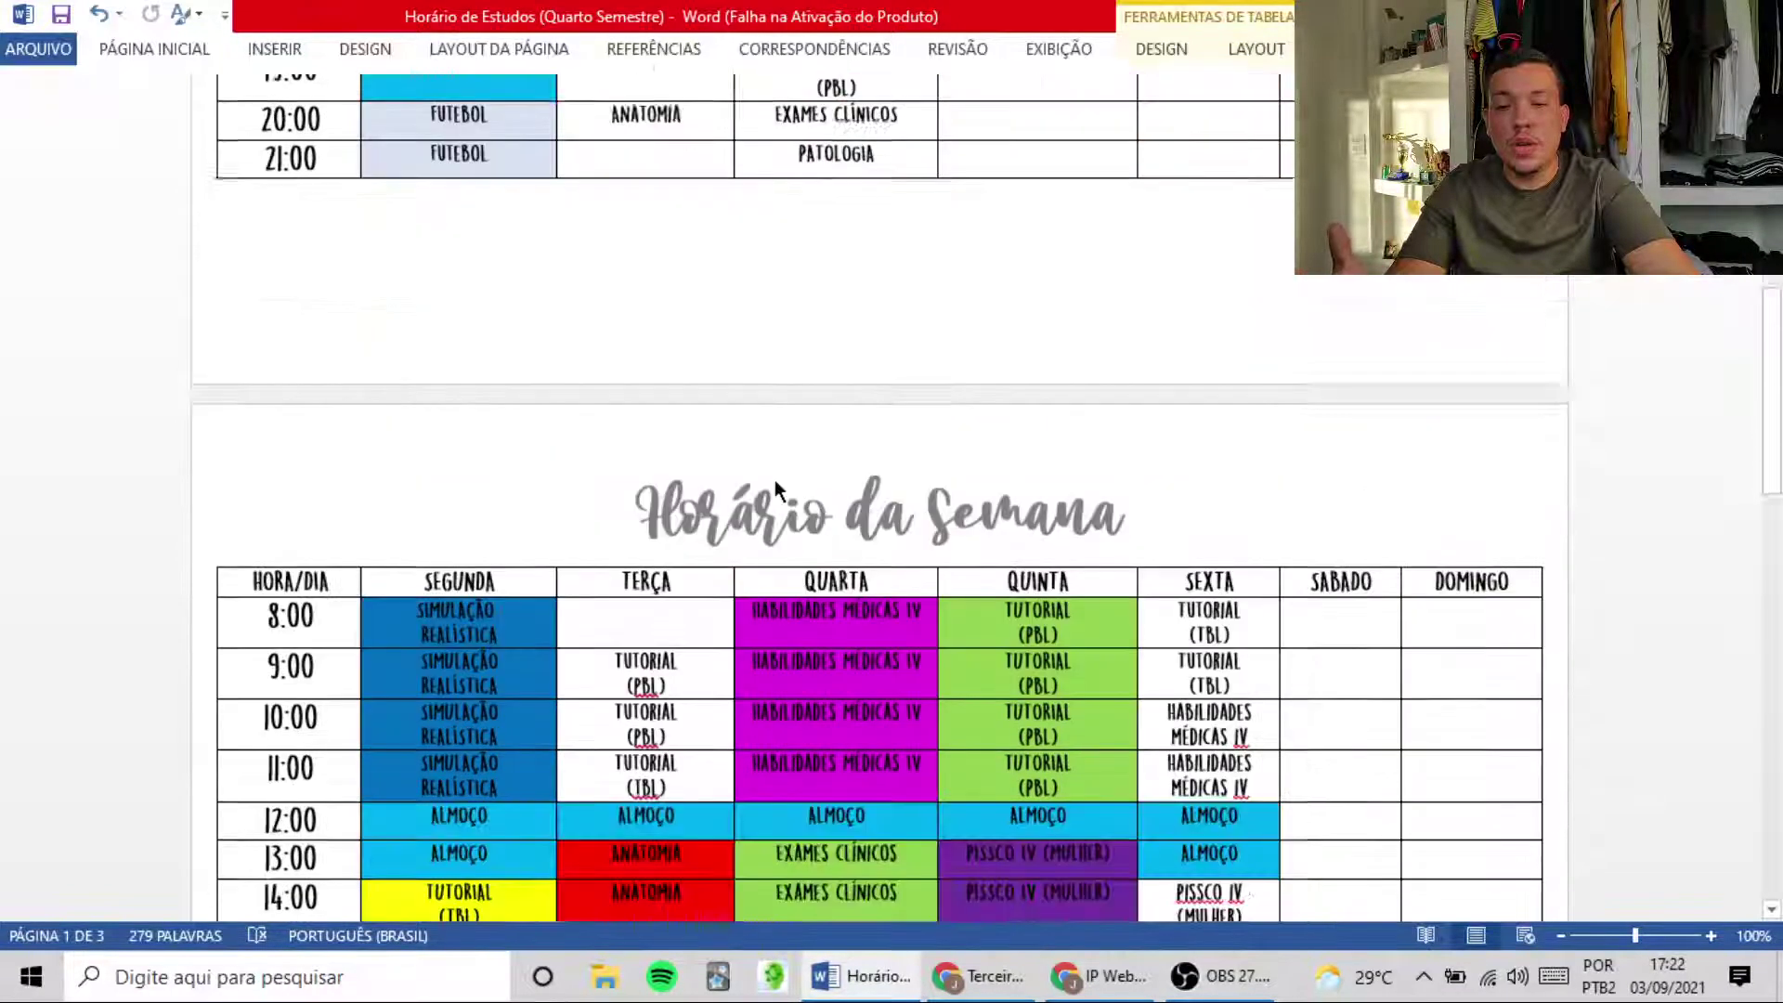
pyautogui.scroll(-2, 775, 480)
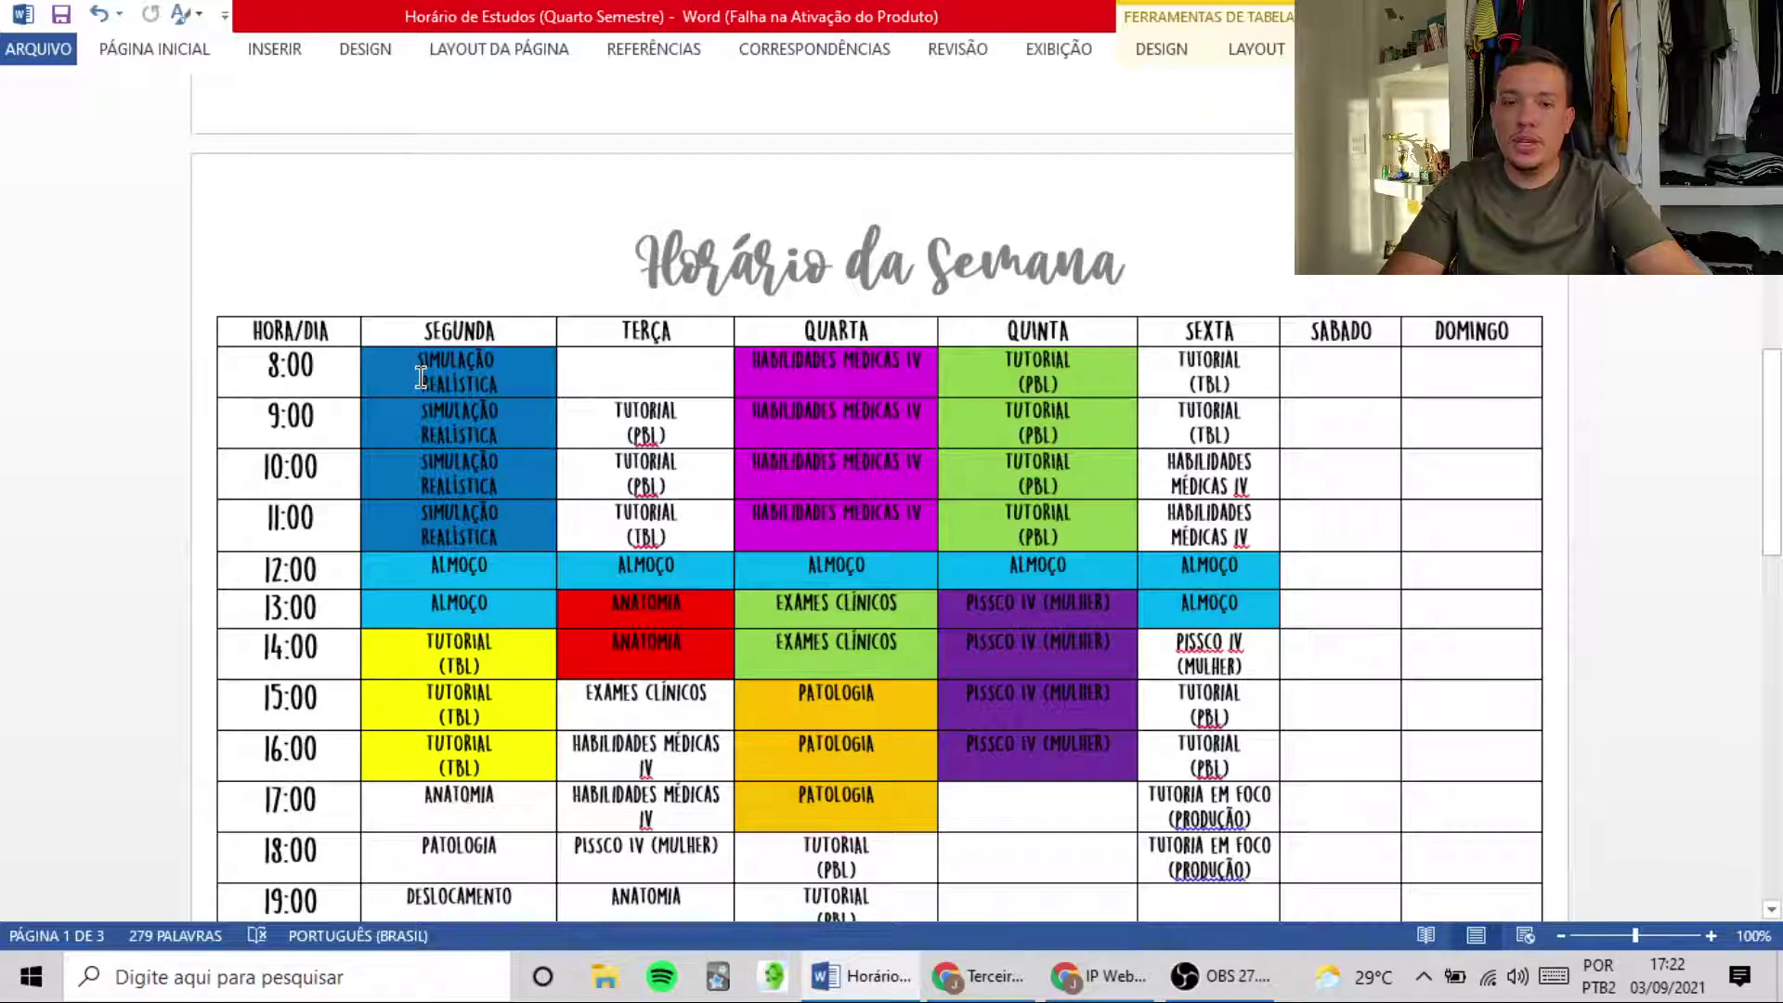
pyautogui.scroll(-1, 553, 540)
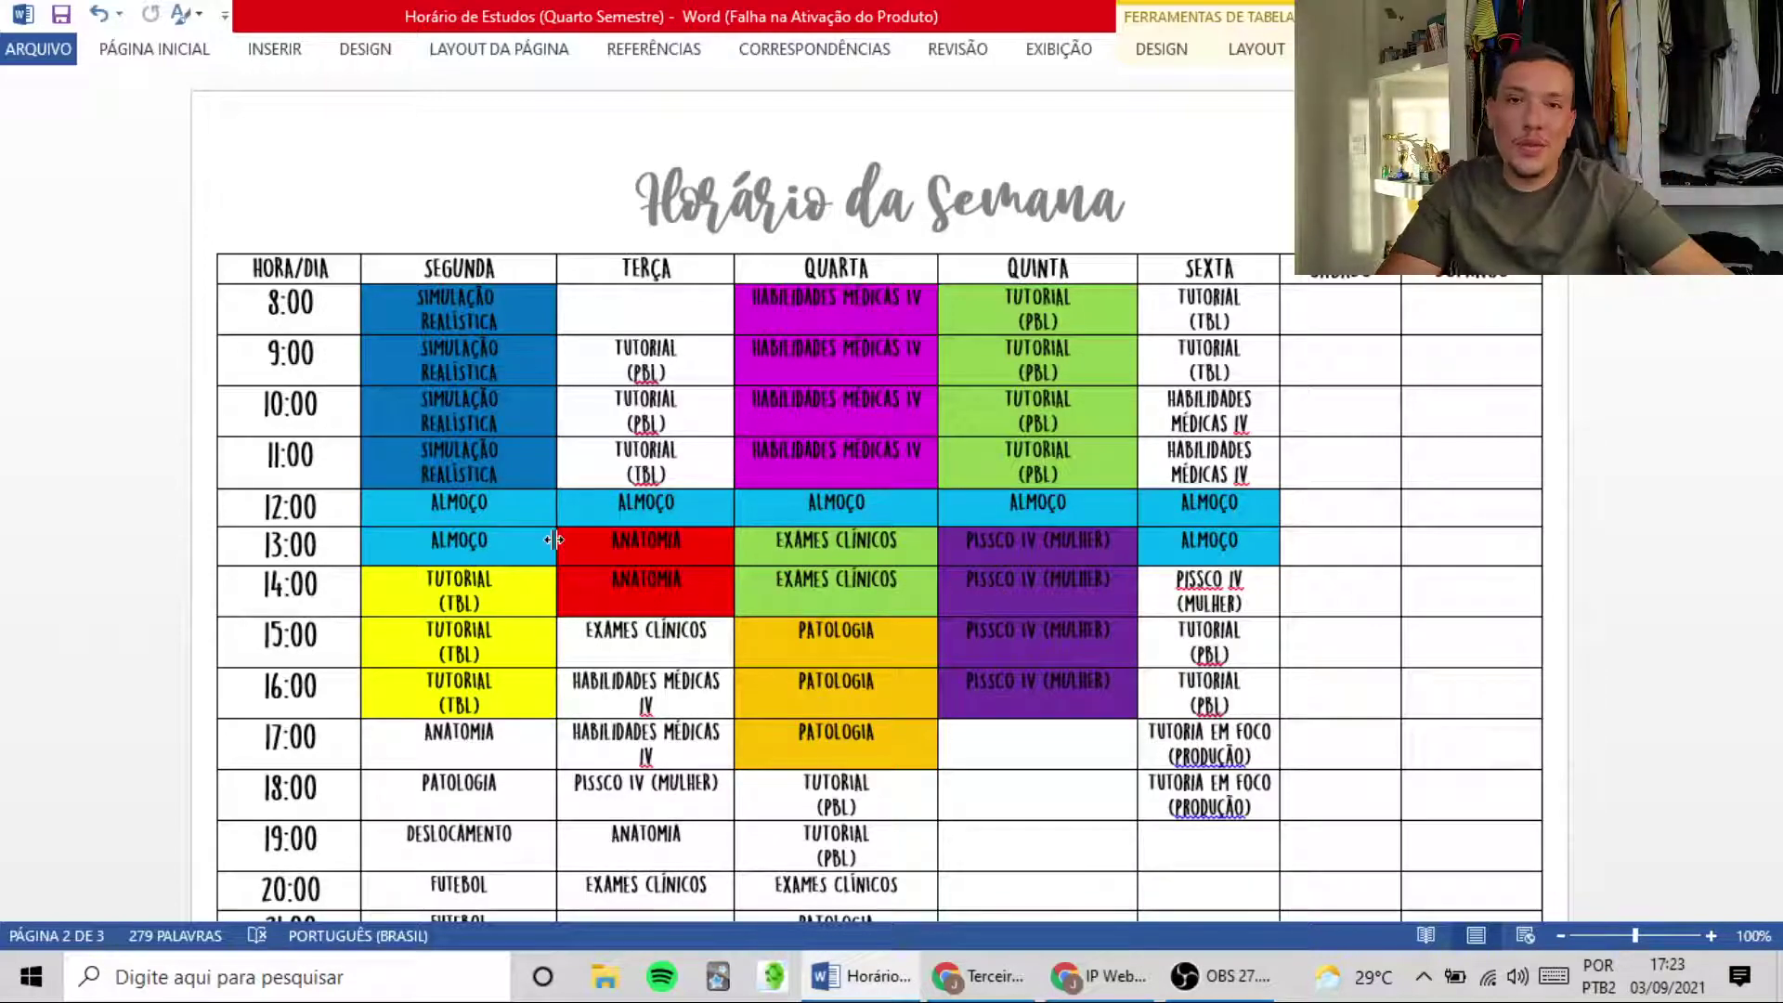
pyautogui.scroll(-2, 758, 673)
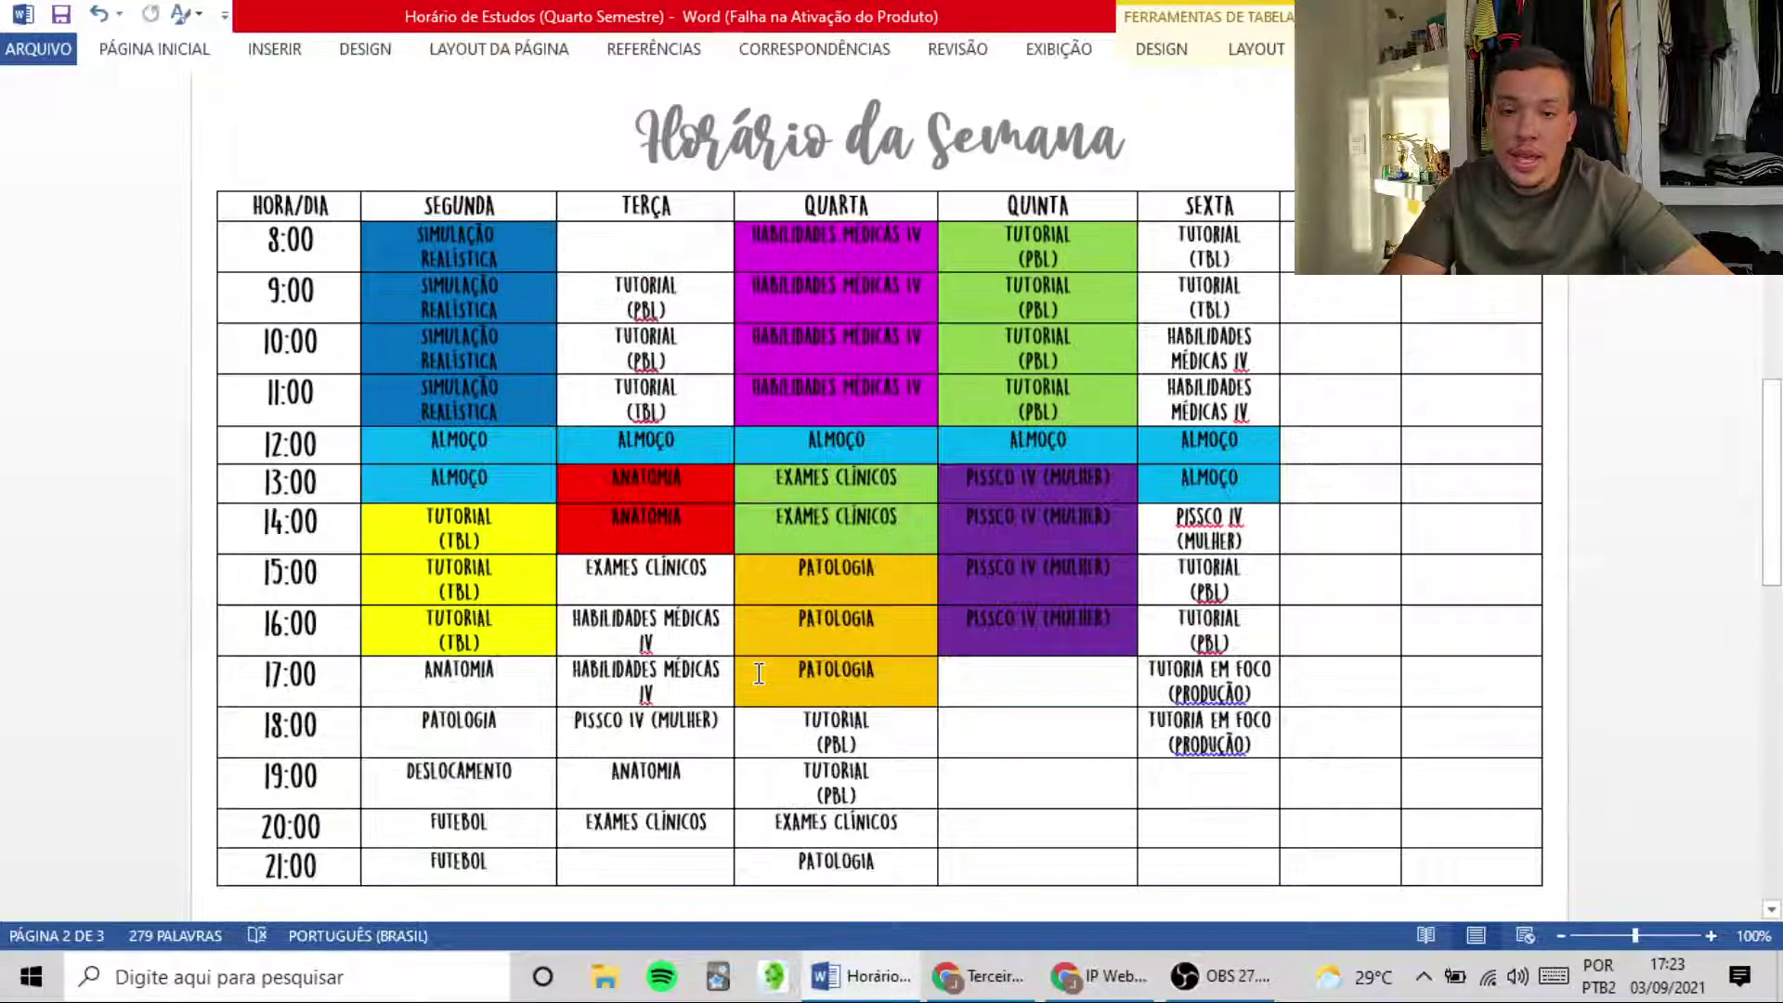